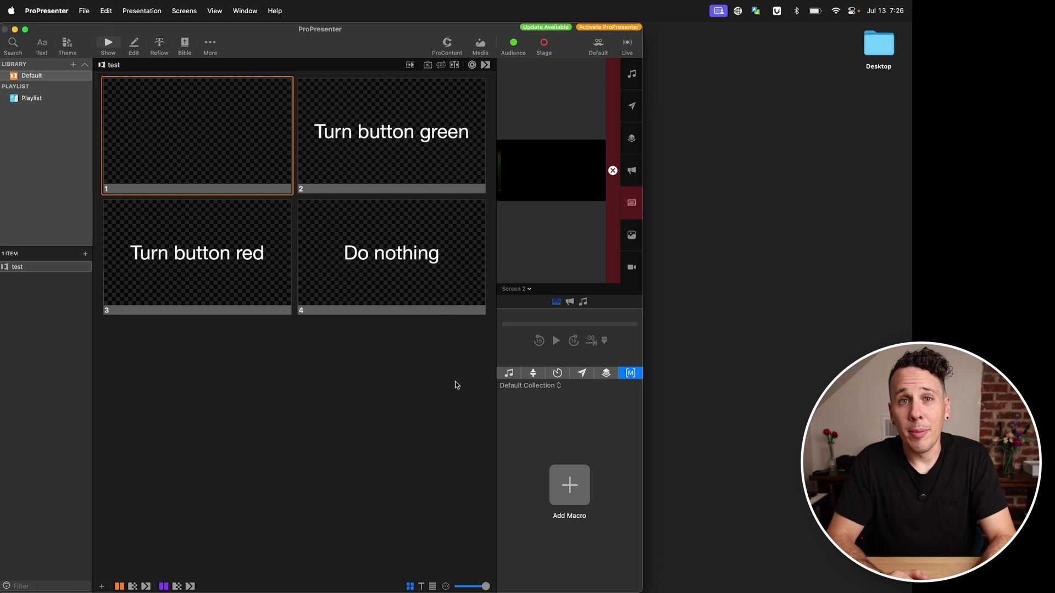
- Switch from the four-slide ProPresenter test presentation to Companion's Connections page in Chrome
key(super+Tab)
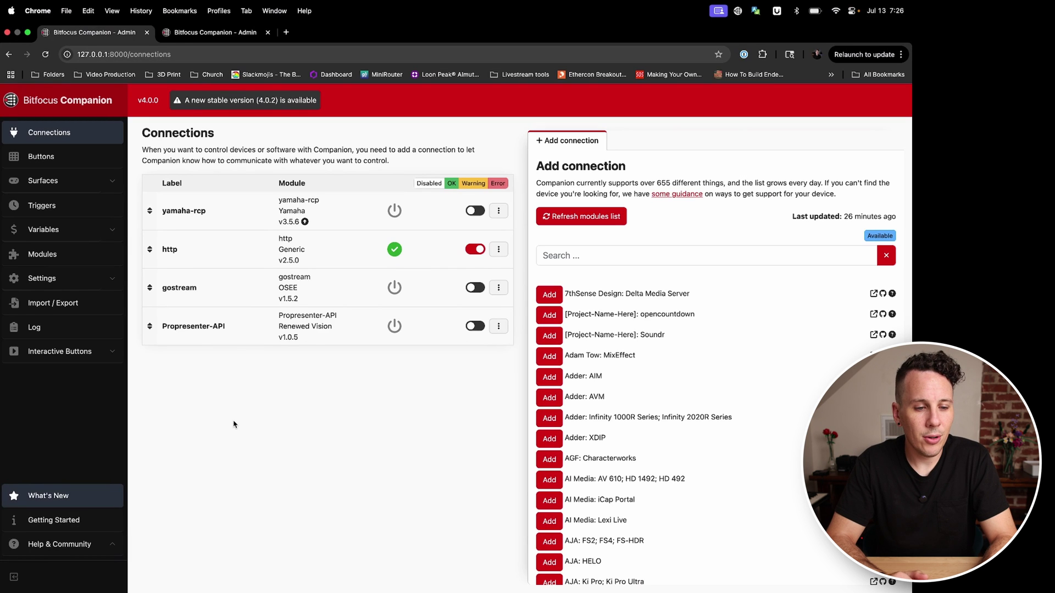
- Enable Companion's RossTalk listener on port 7788 and view the Rosstalk remote-control command reference
click(60, 278)
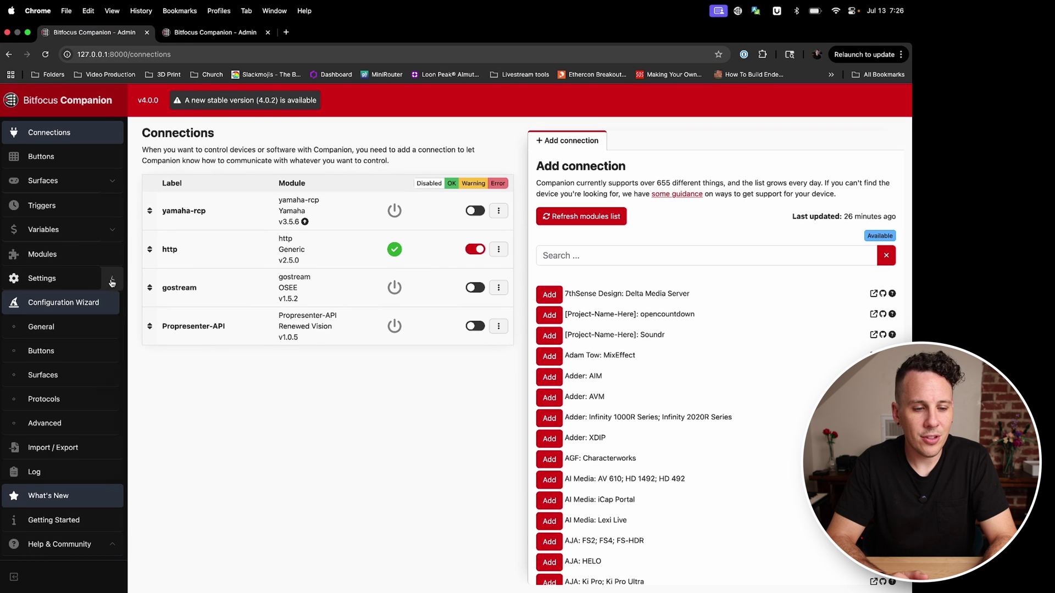
click(72, 401)
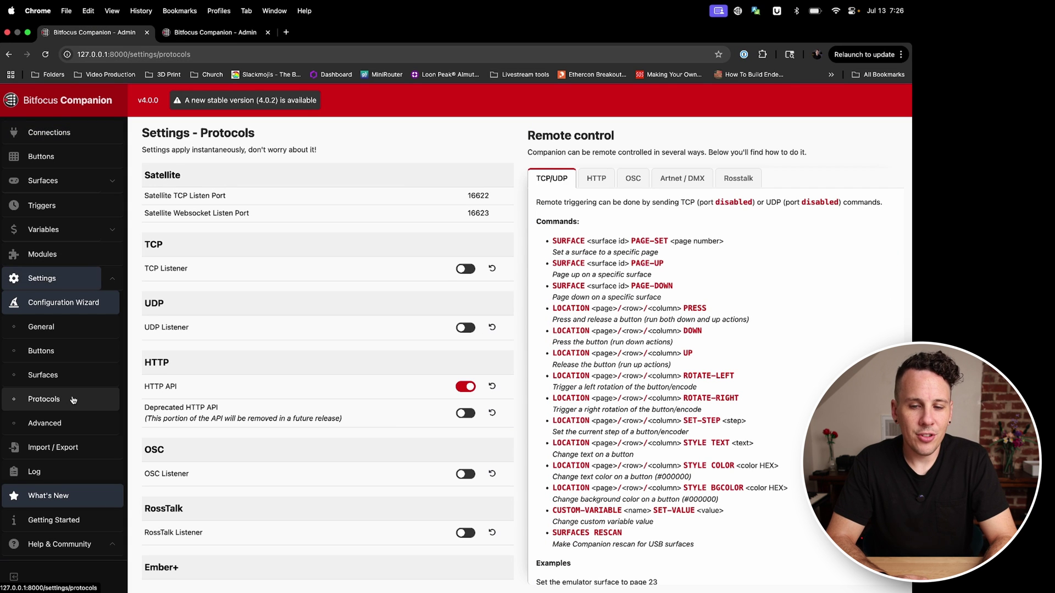
scroll(260, 492, down, 3)
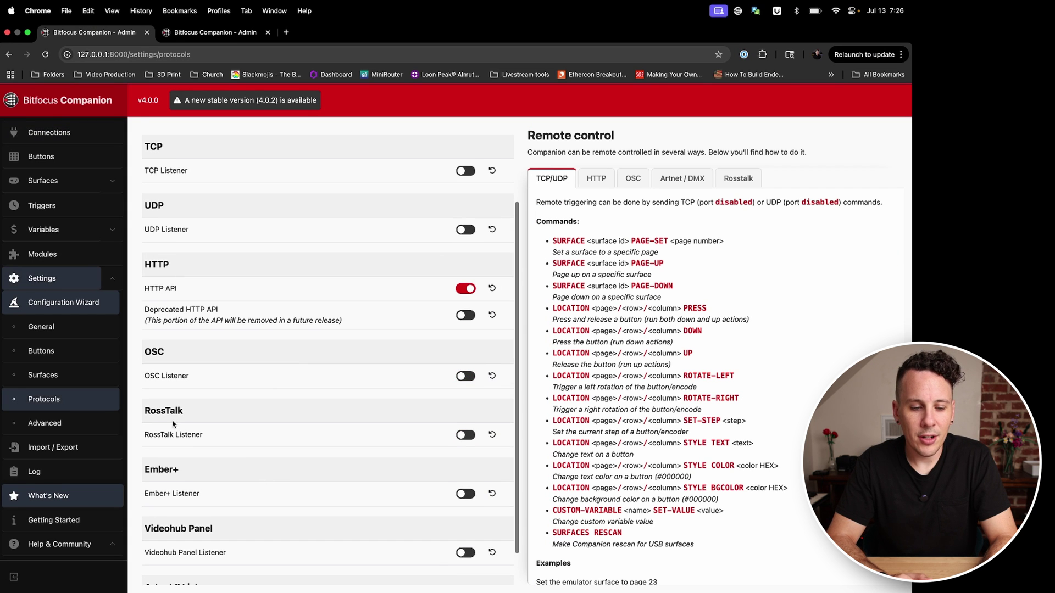
click(466, 436)
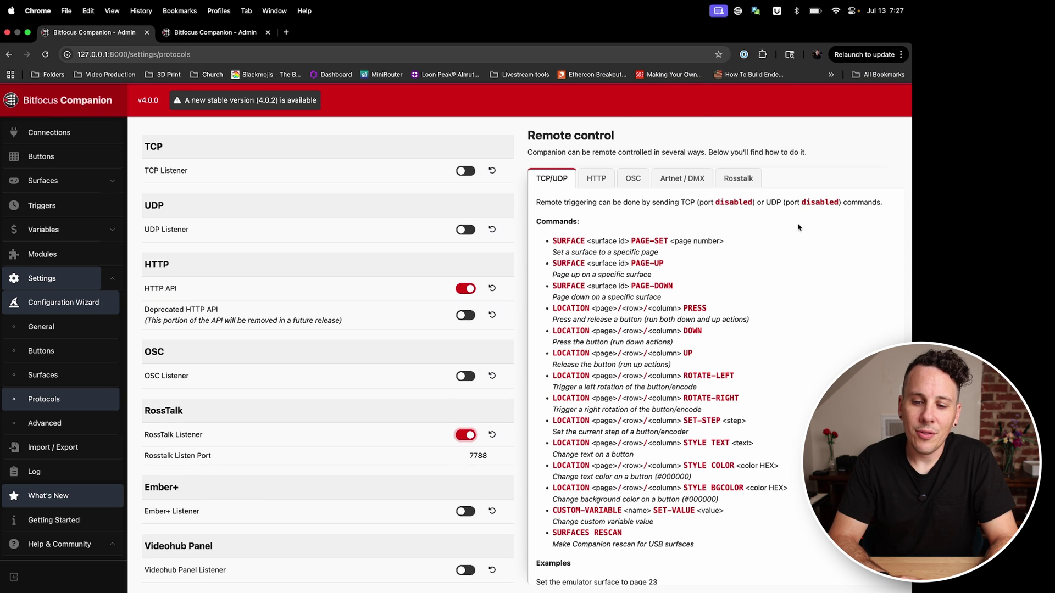
click(728, 179)
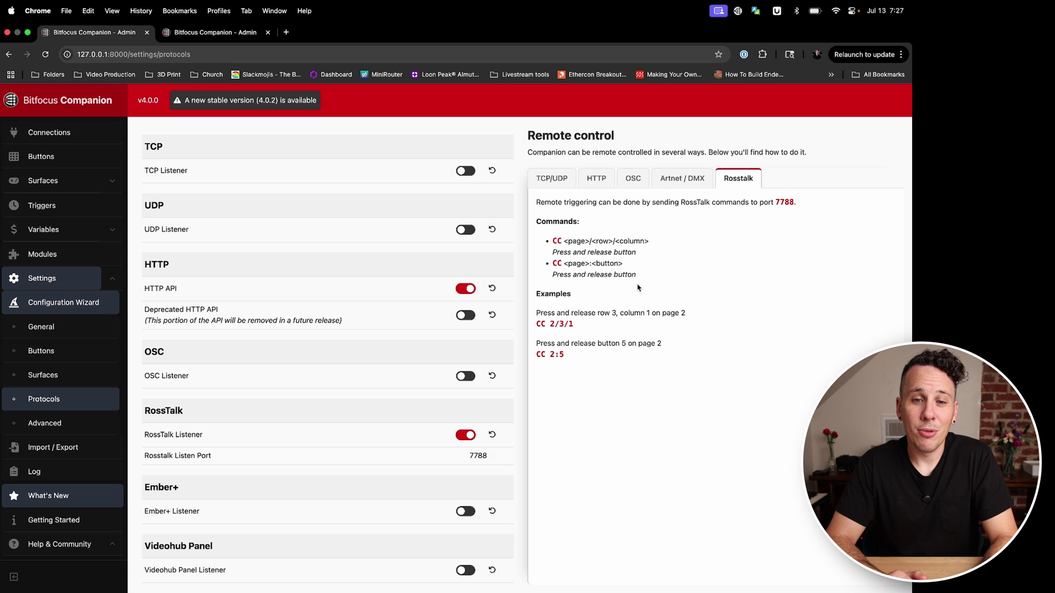
key(ctrl+Left)
- Add a RossTalk device in ProPresenter's Devices settings named 'Companion RossTalk'
click(47, 11)
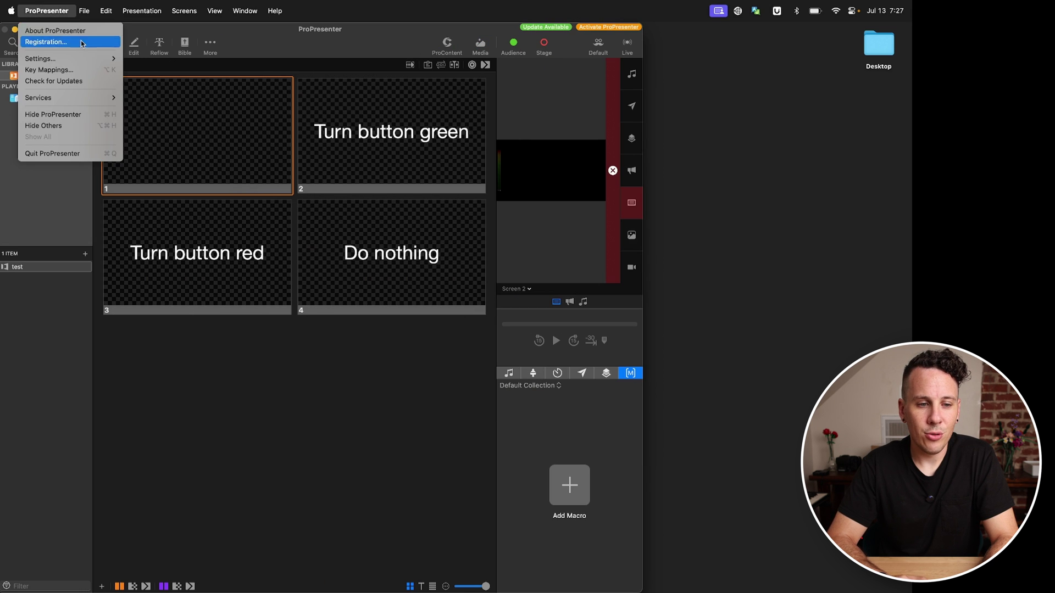
mouse_move(83, 58)
click(152, 138)
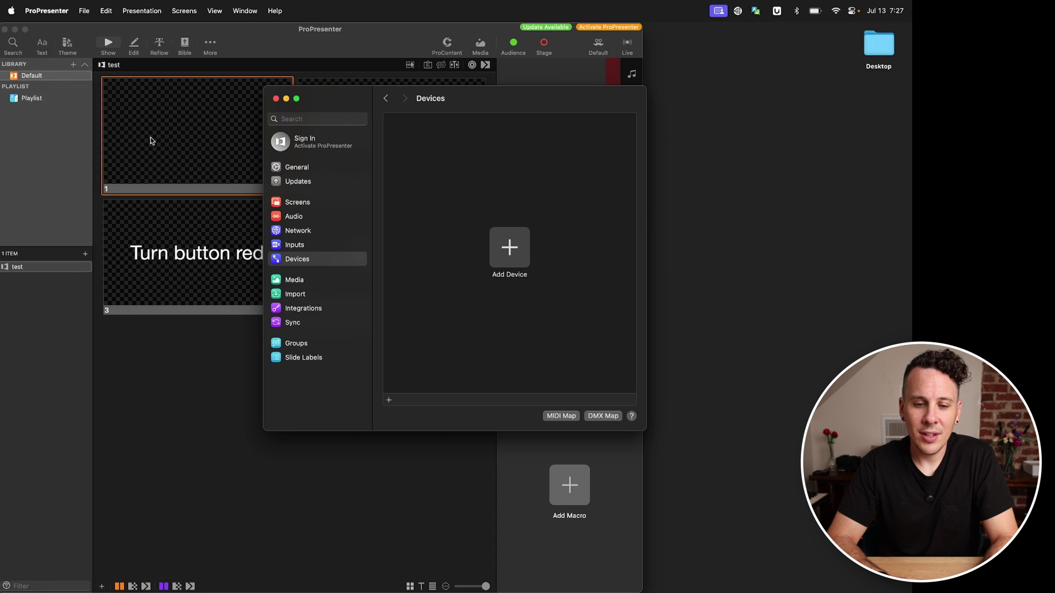
click(499, 239)
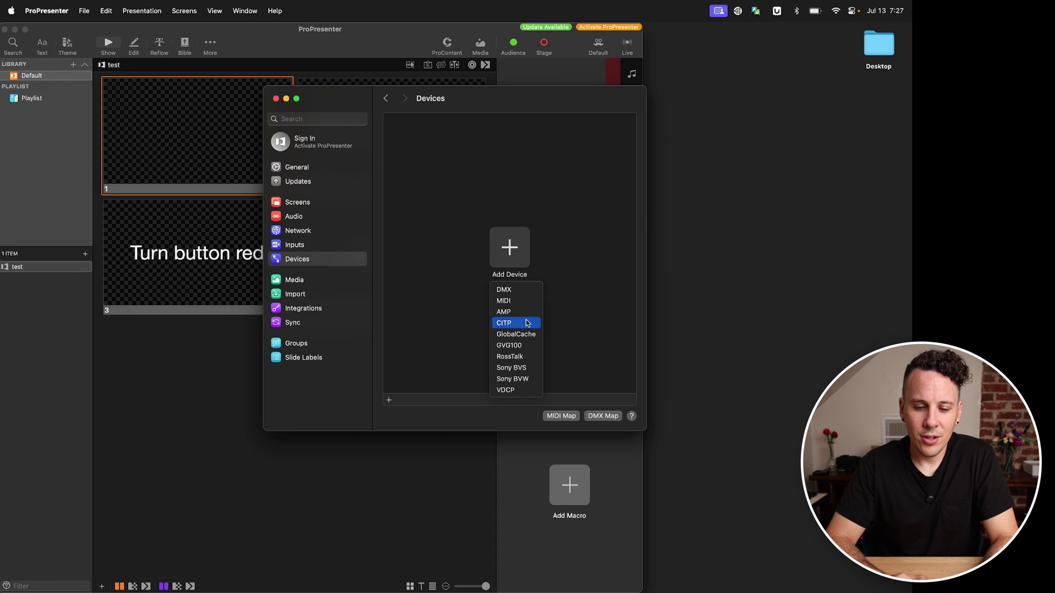
click(522, 357)
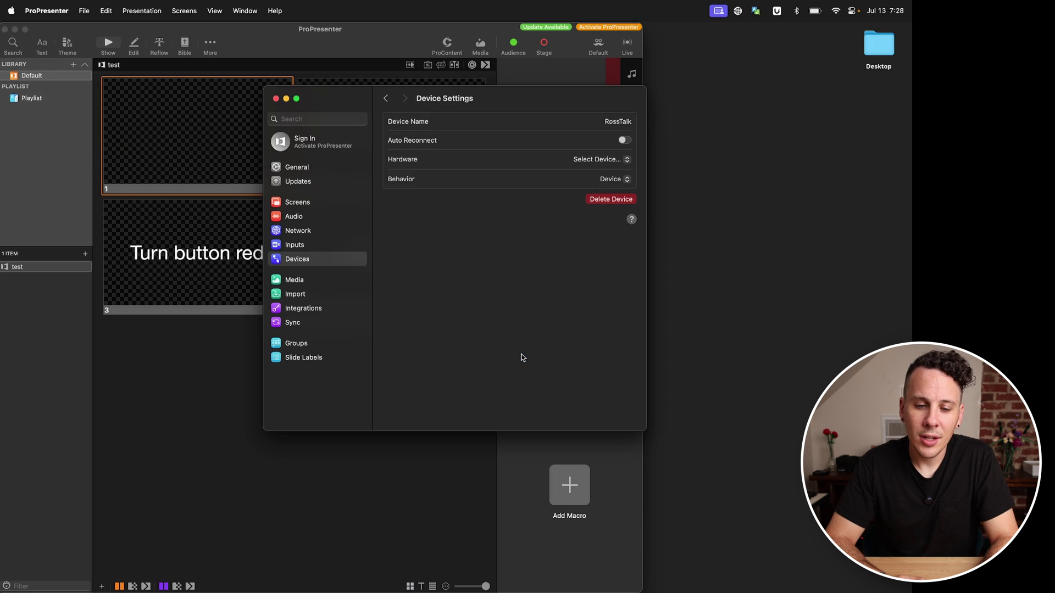
click(623, 121)
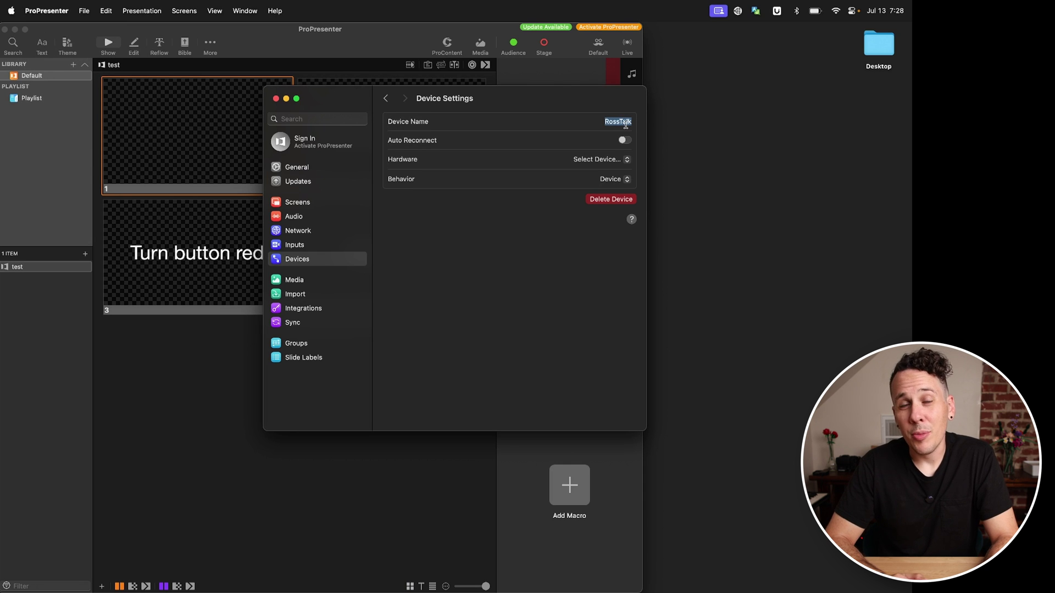
text(C)
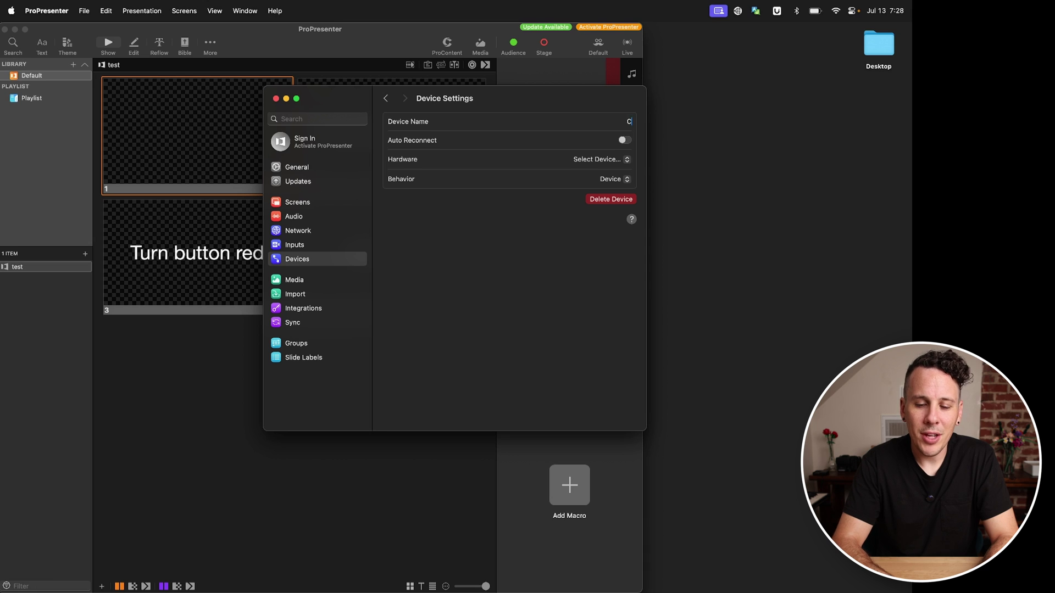
text(ompanion RossTalk)
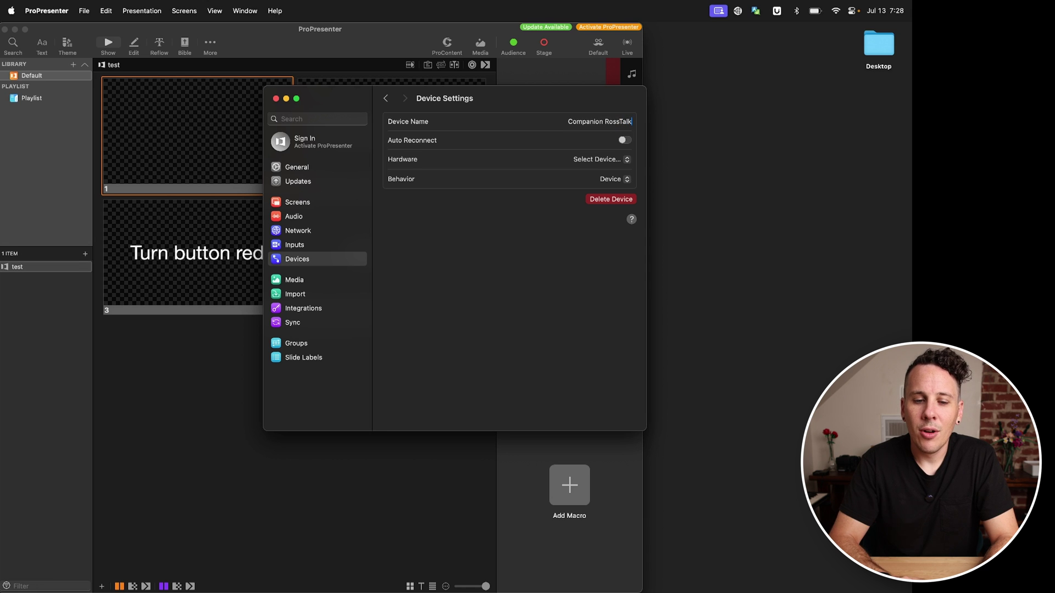
key(Return)
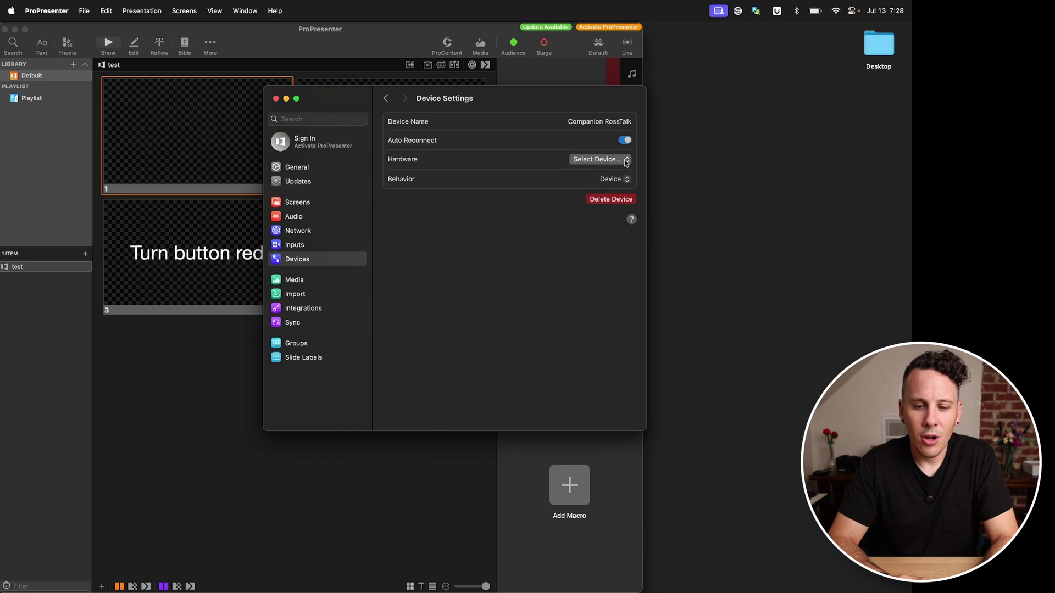
- Set the device's hardware to Network (TCP), behavior to Controller, and interface to Any
click(626, 161)
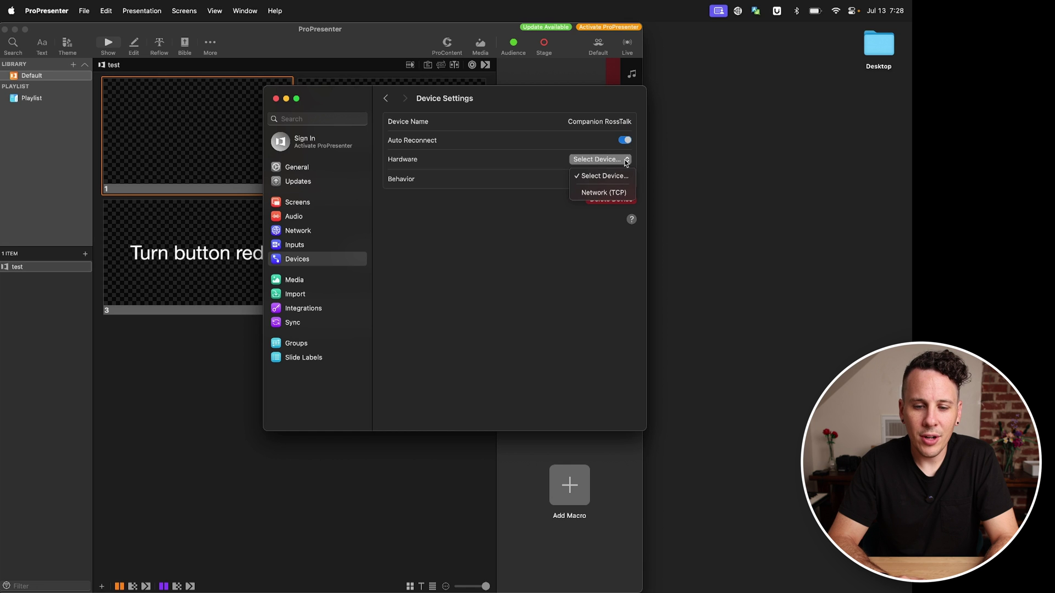
click(610, 193)
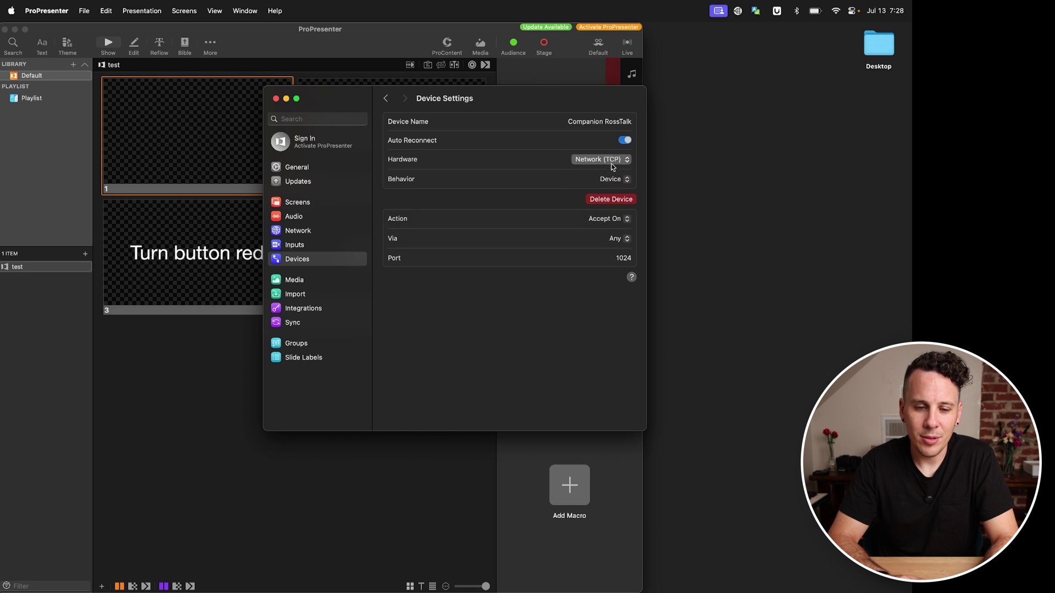
click(618, 180)
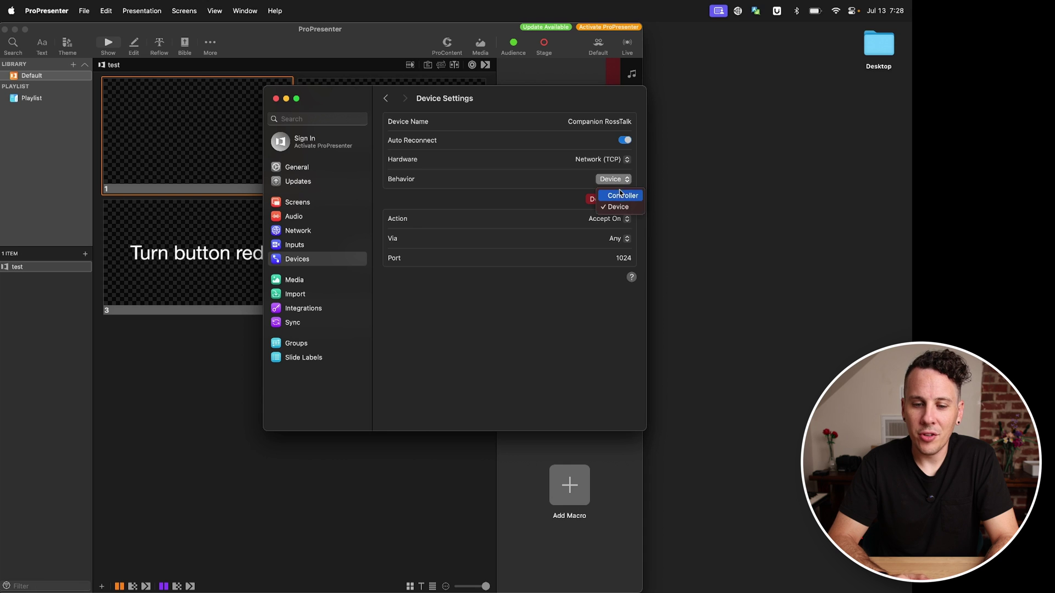
click(619, 196)
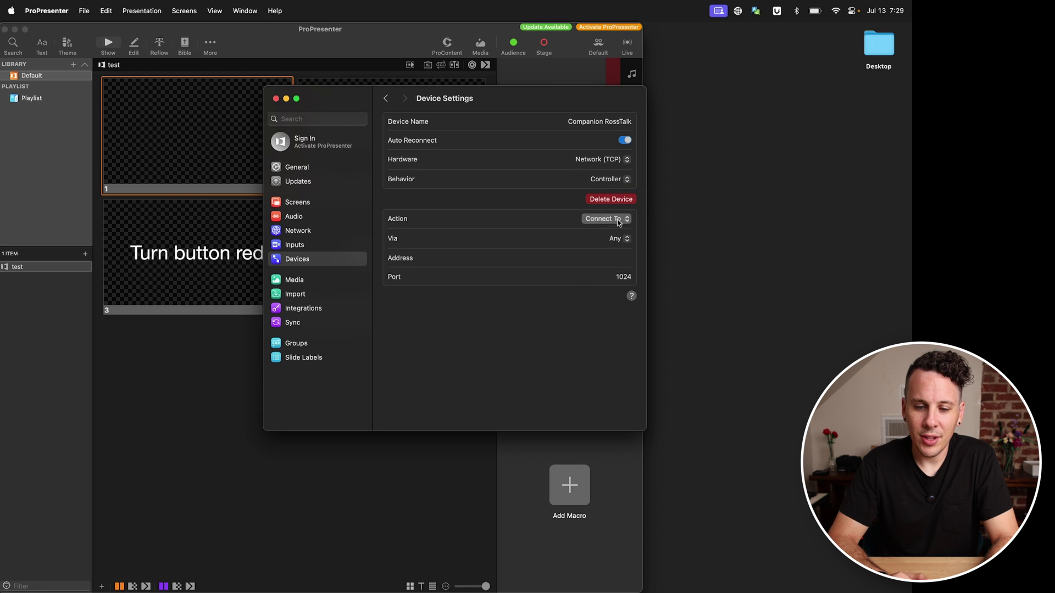
click(621, 240)
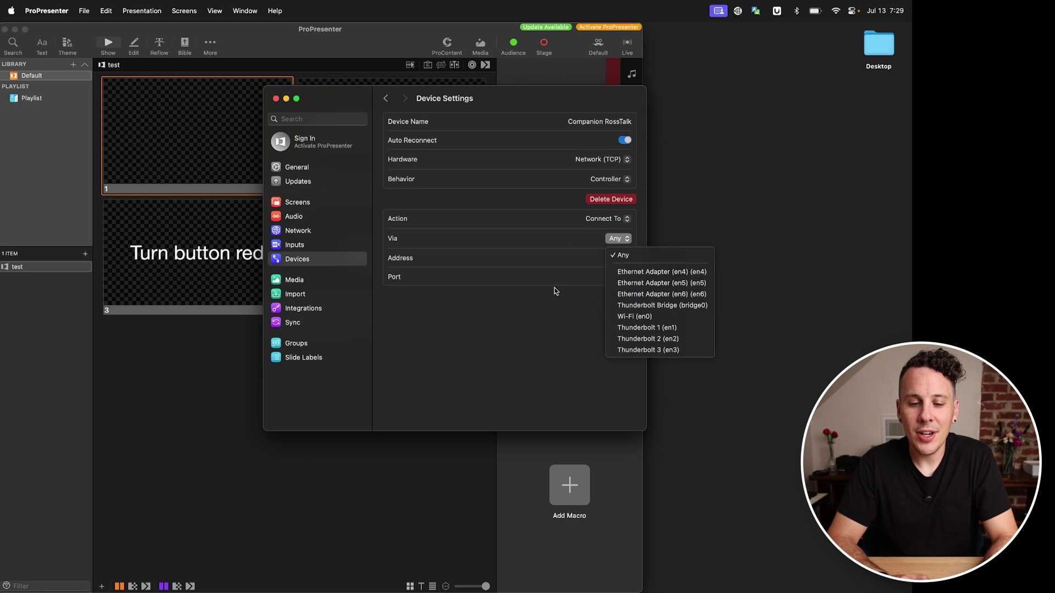
click(613, 259)
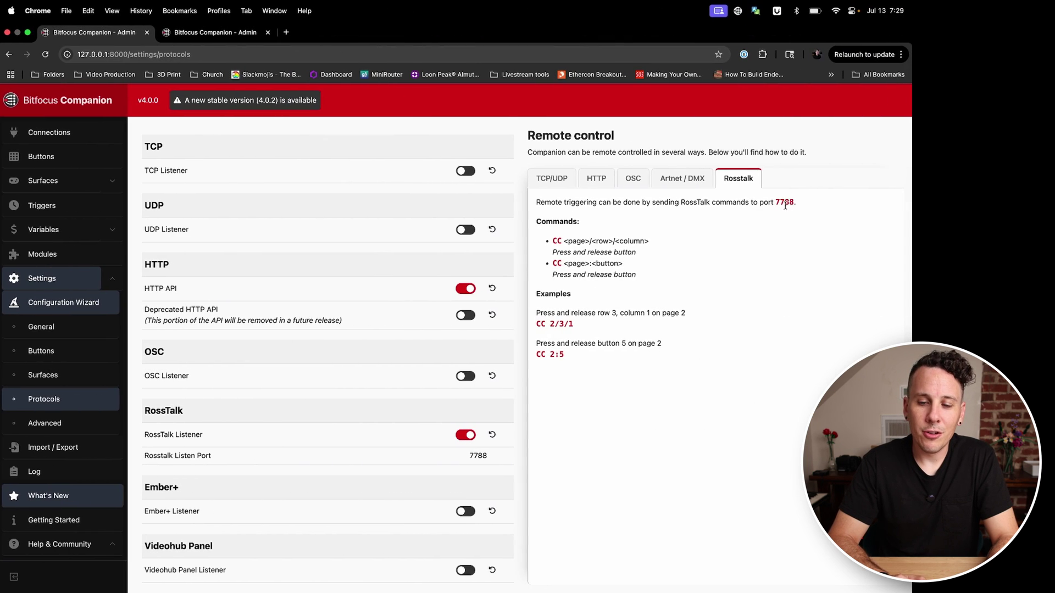
double_click(786, 201)
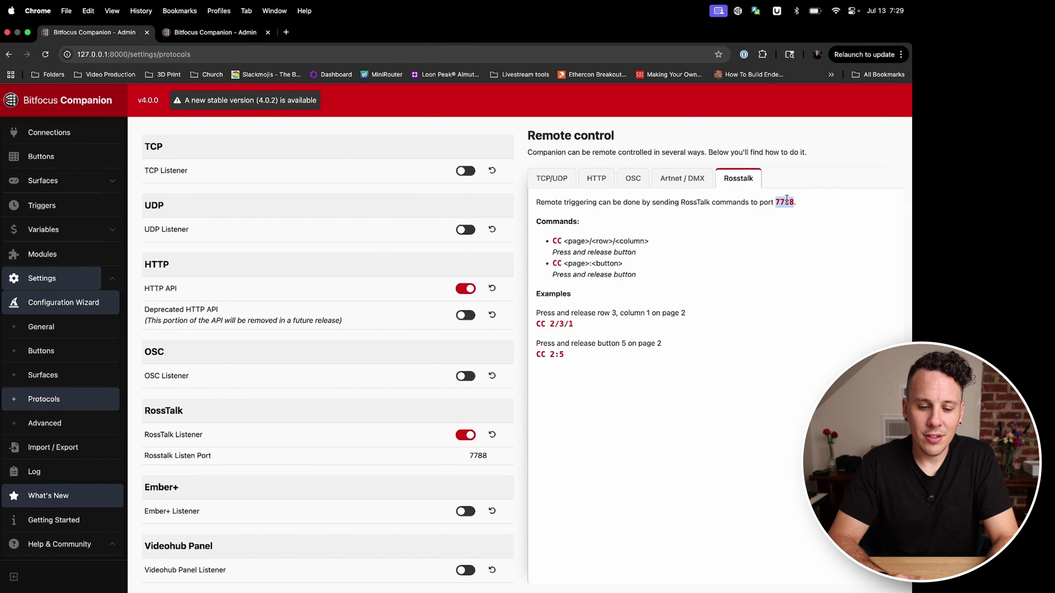
double_click(477, 456)
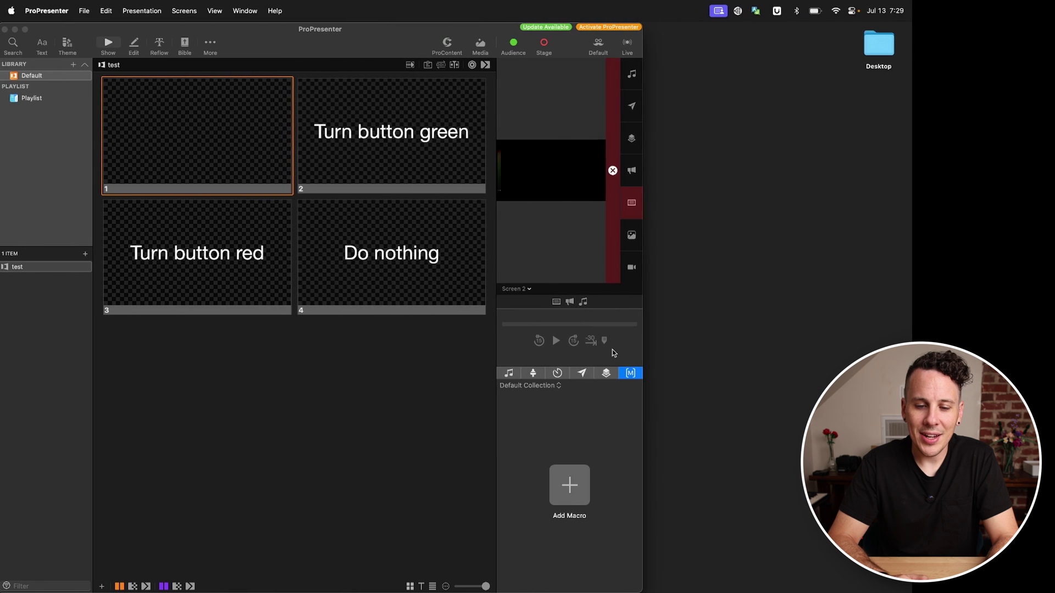
- Enter port 7788 for the Companion RossTalk device and return to Companion in Chrome
double_click(619, 277)
text(7)
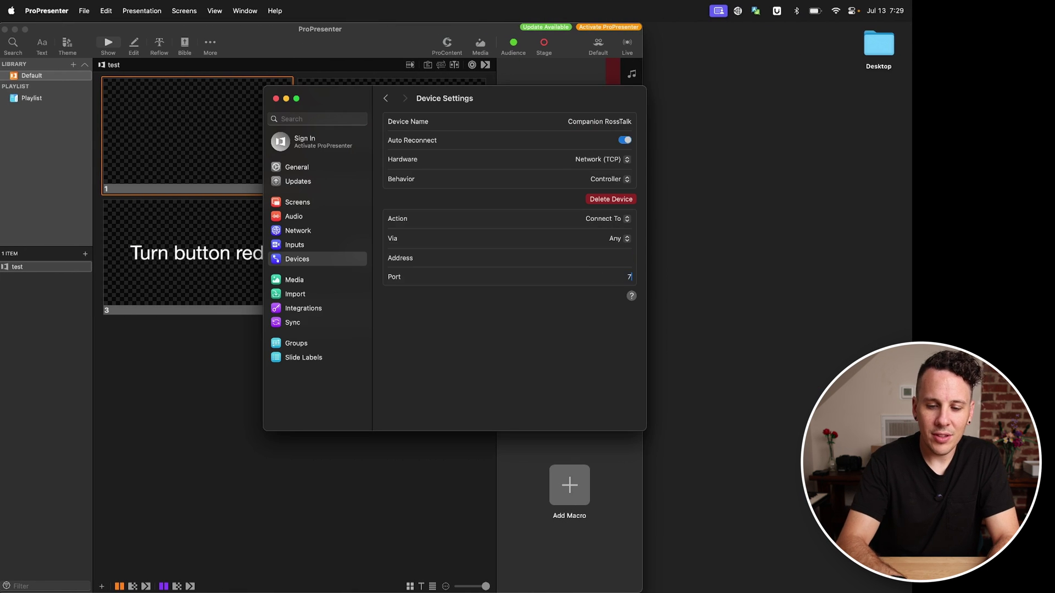
text(788)
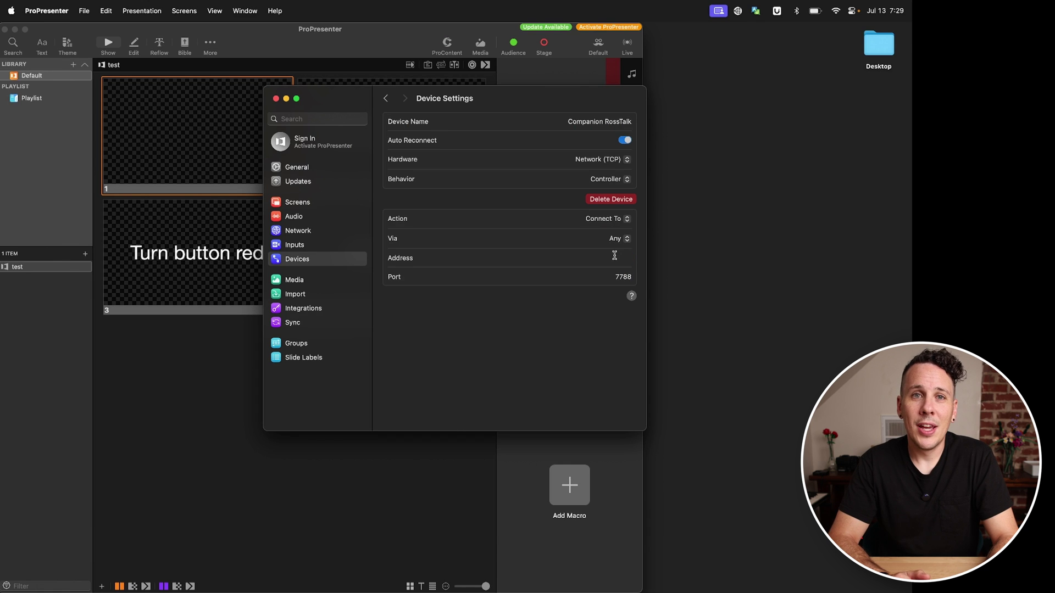
key(super+Tab)
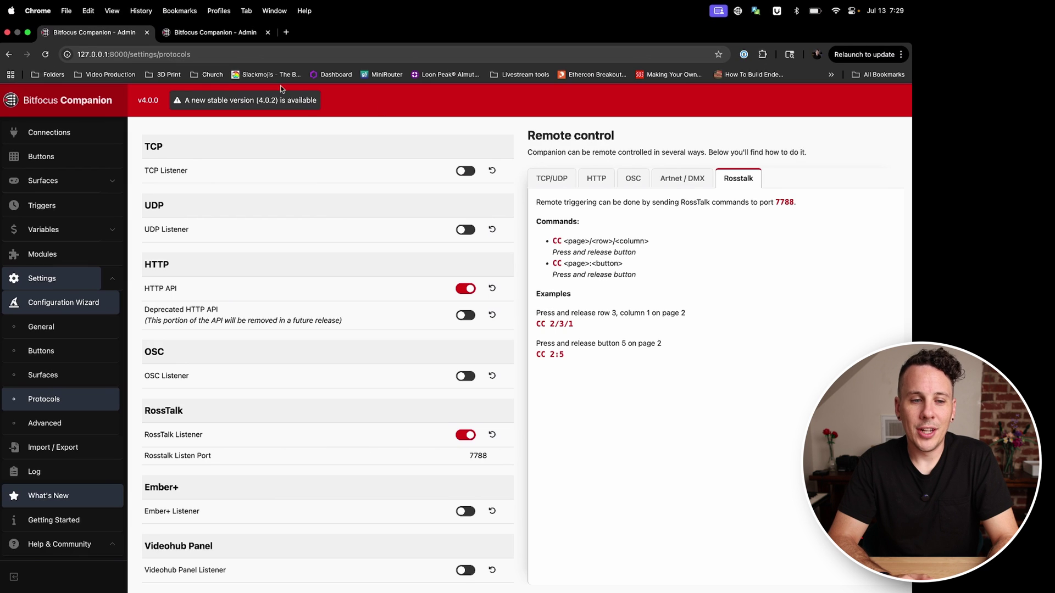
- Read Companion's host 127.0.0.1 from the address bar alongside RossTalk listen port 7788
click(107, 55)
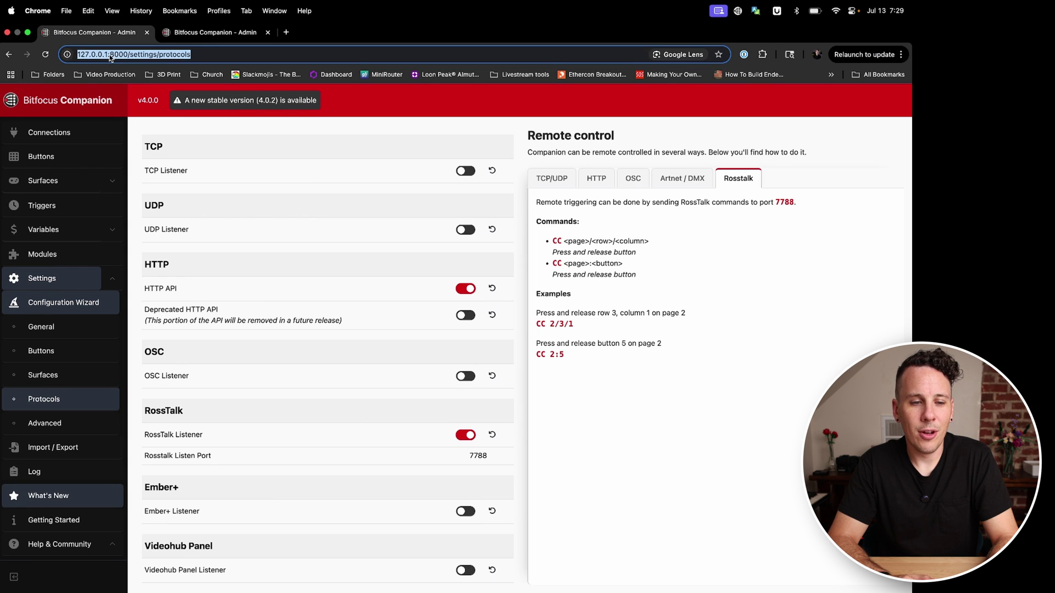
click(108, 55)
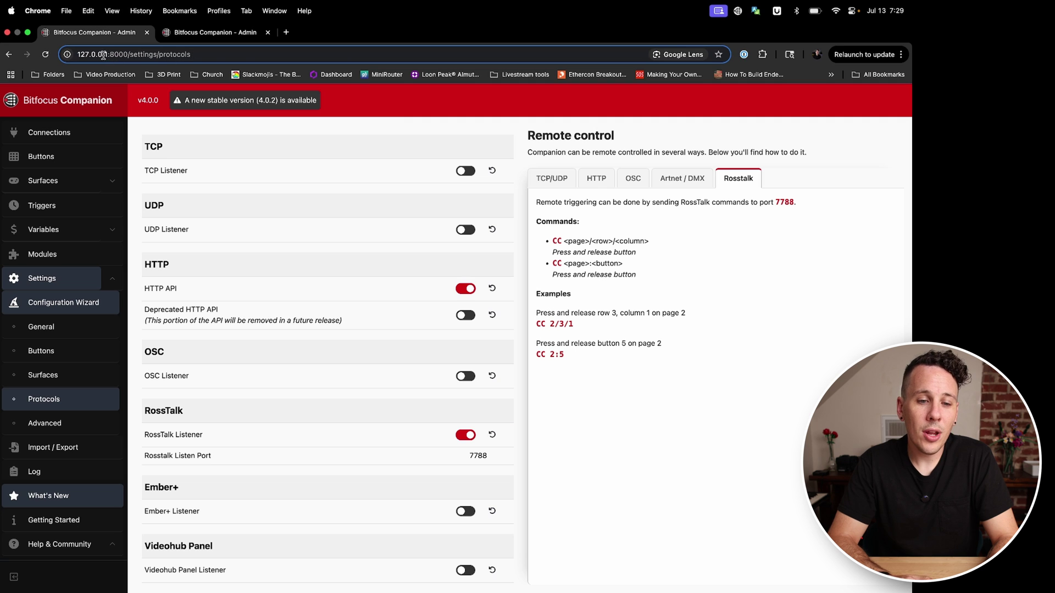
click(418, 118)
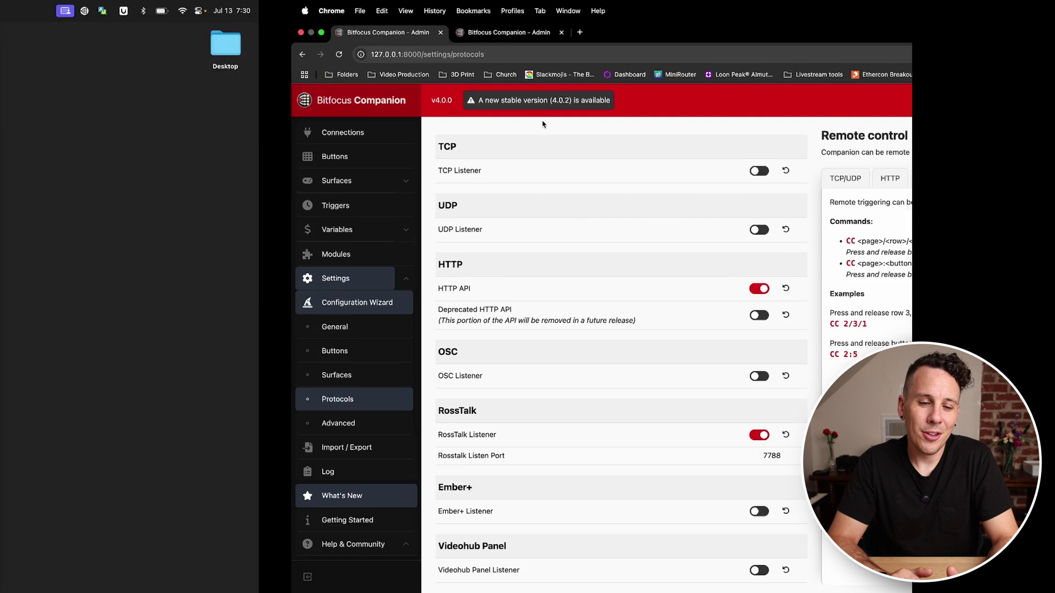
- Set the Companion RossTalk device address to 127.0.0.1, connect it, and close Preferences
text(127.)
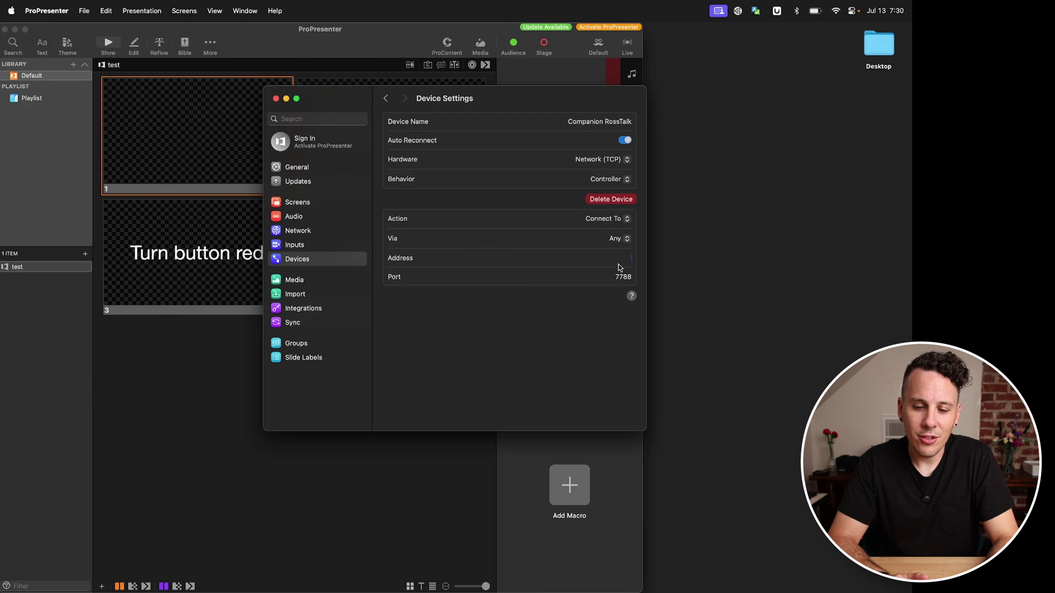
text(0.0.1)
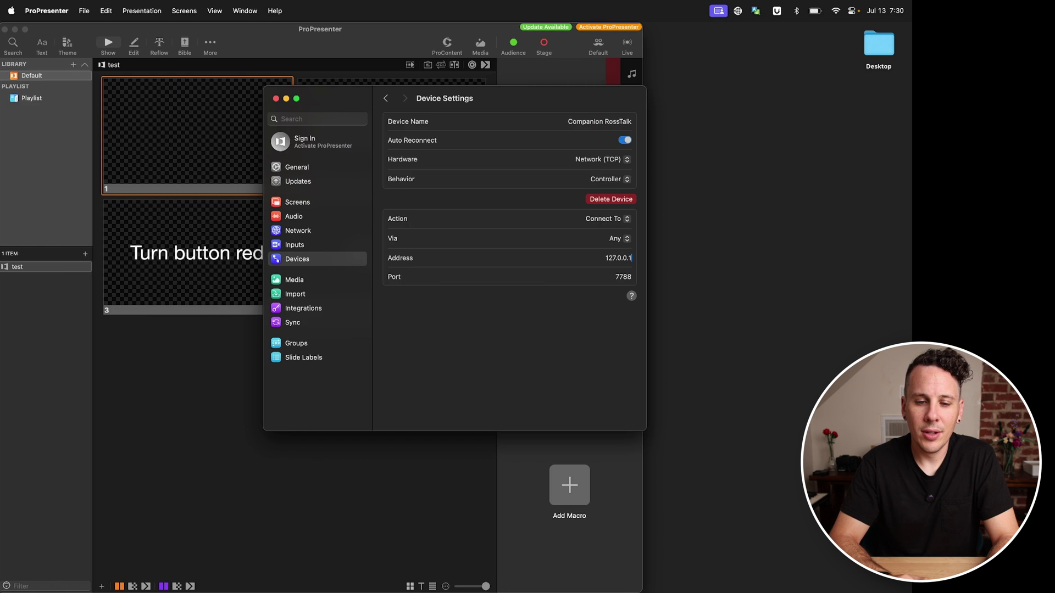
key(Return)
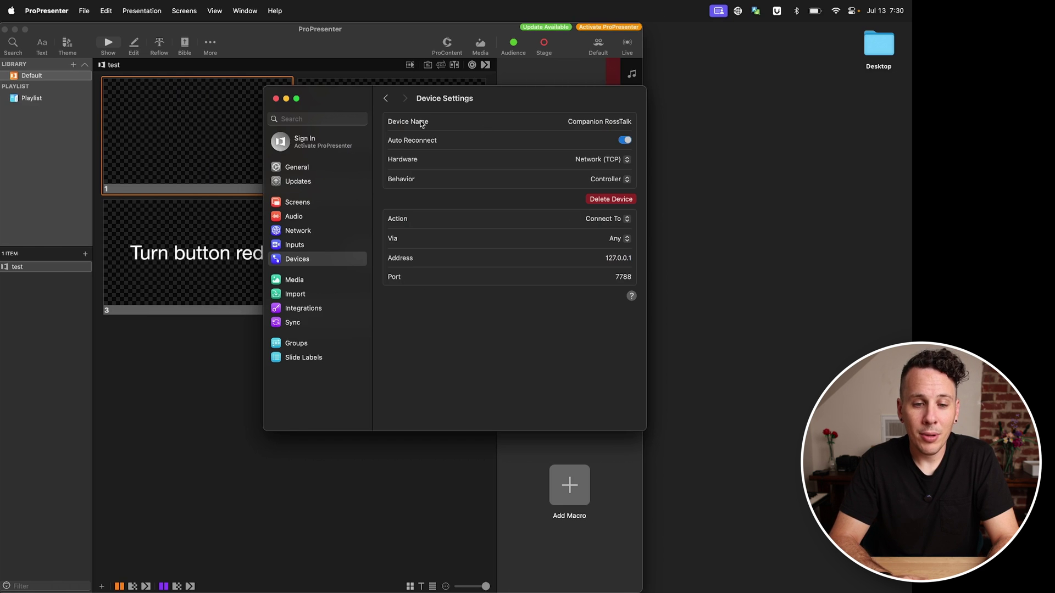
click(387, 99)
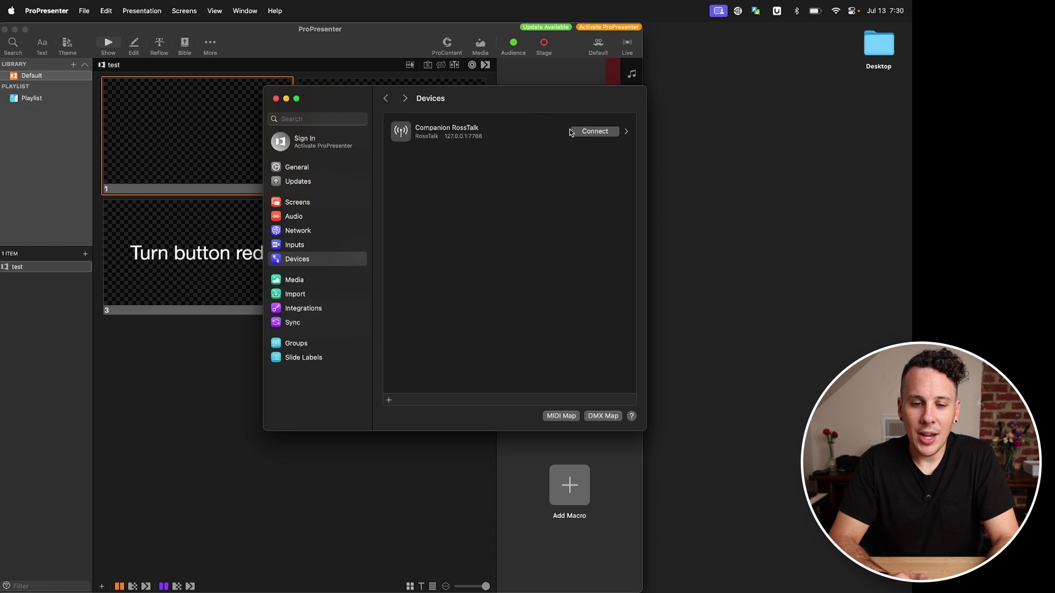
click(586, 132)
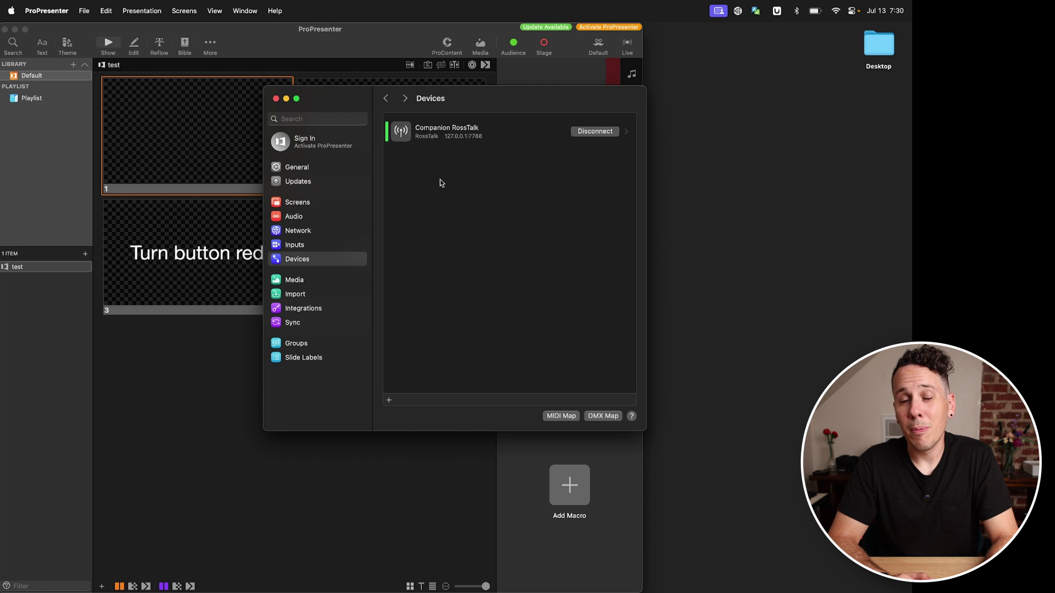
click(276, 99)
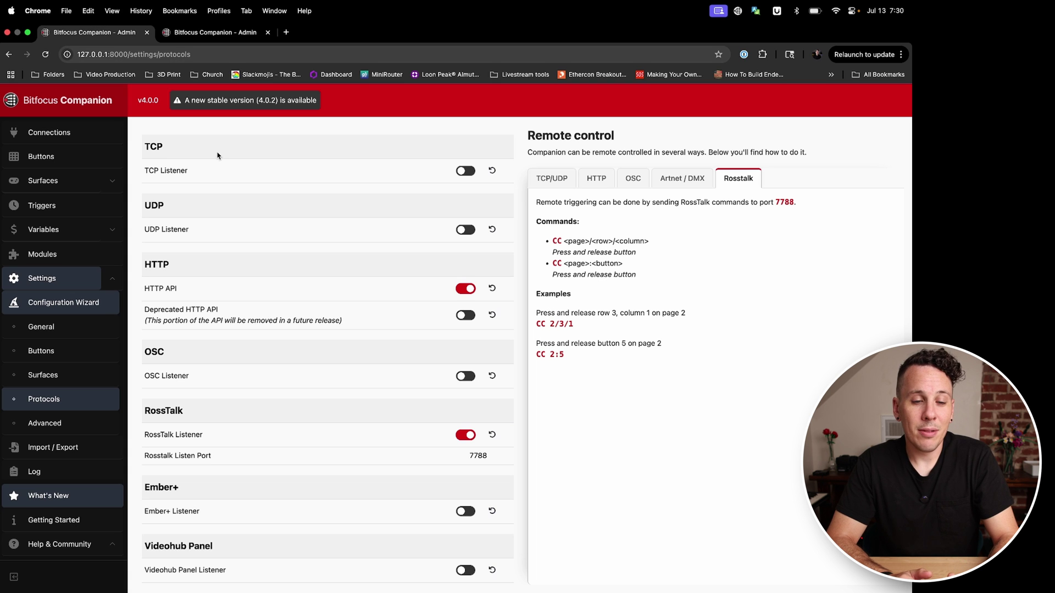
click(41, 156)
- On Test Page 2, change the TEST button's background colour to 240F0F
click(413, 186)
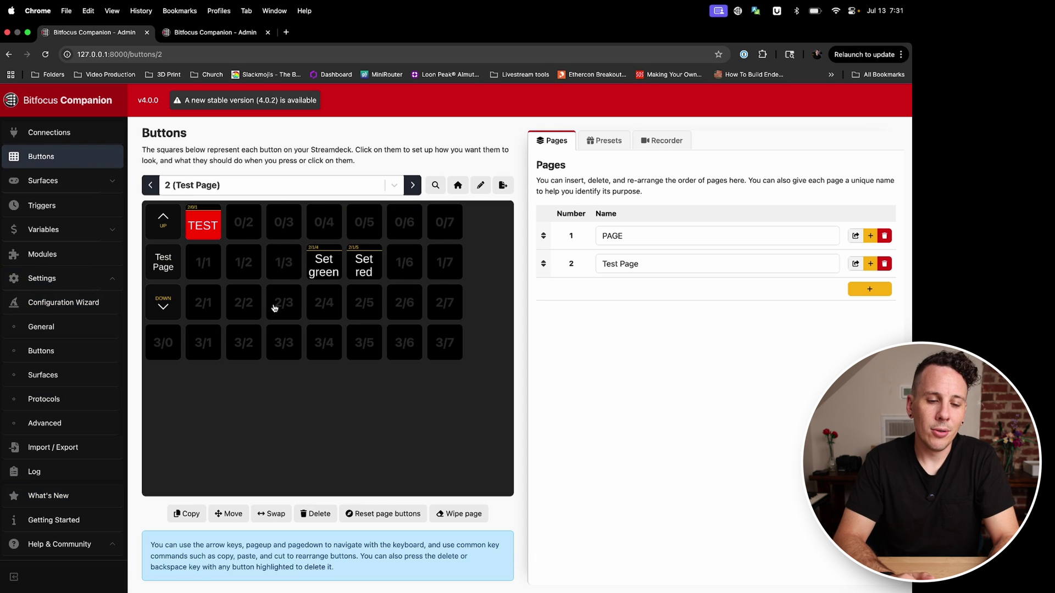
click(207, 225)
click(636, 243)
drag(604, 263, 639, 324)
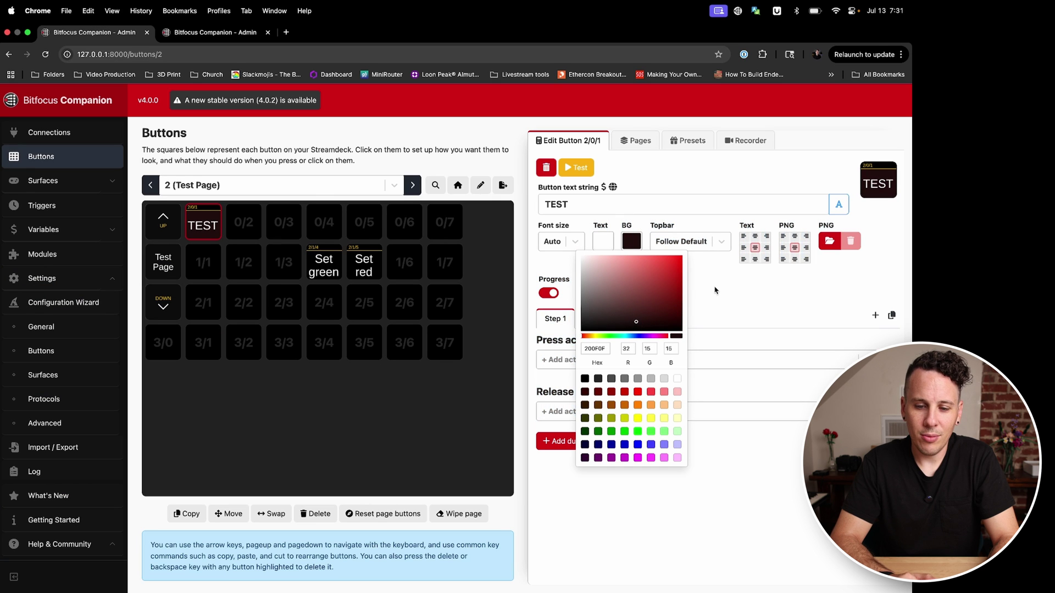
click(703, 317)
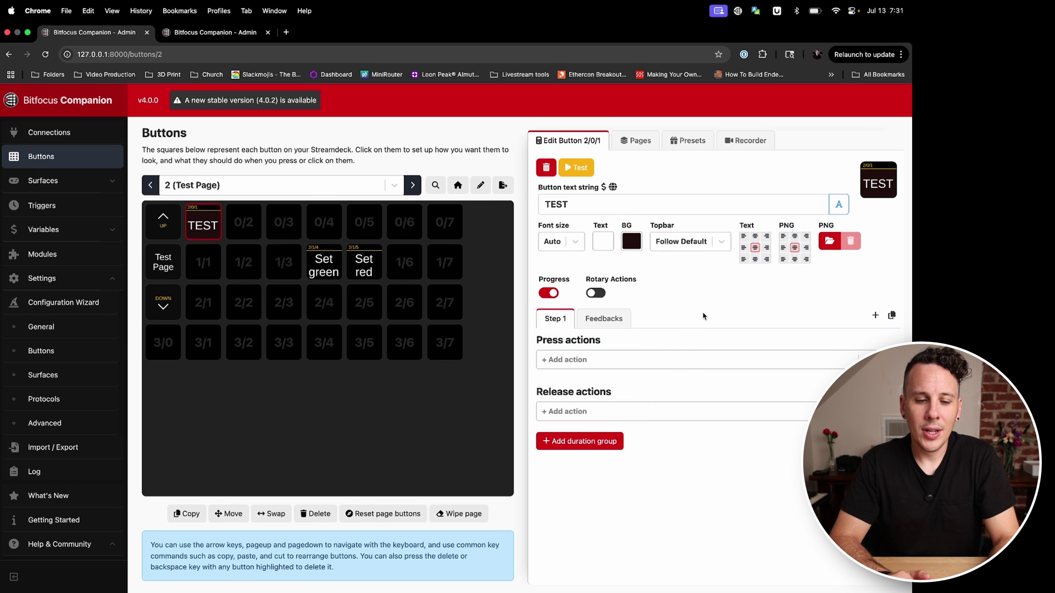
- Run Set green and Set red to confirm they recolour TEST, then open Protocols in a new tab
click(322, 269)
click(349, 273)
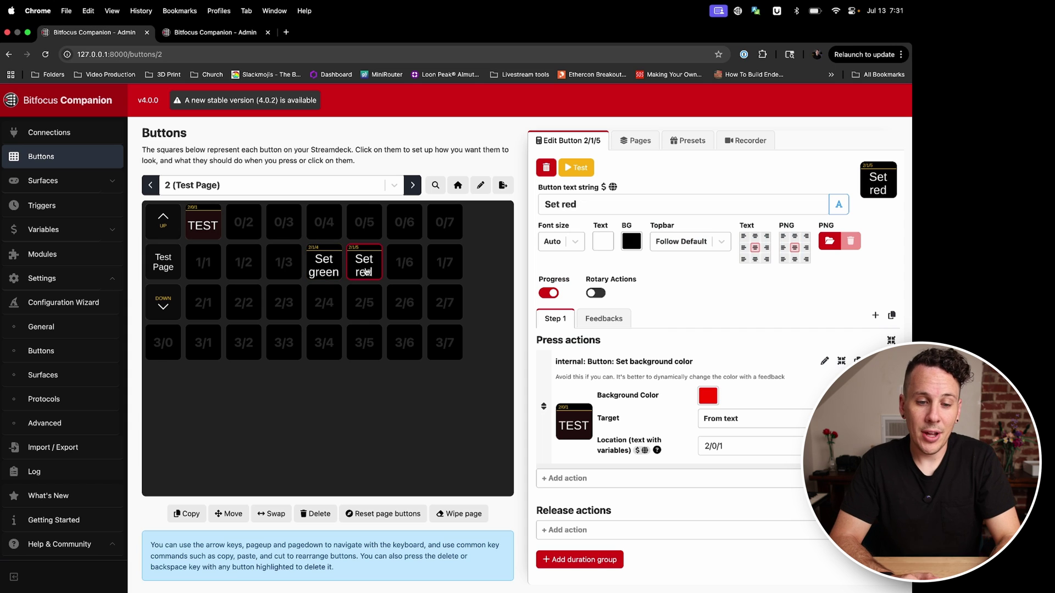
click(326, 269)
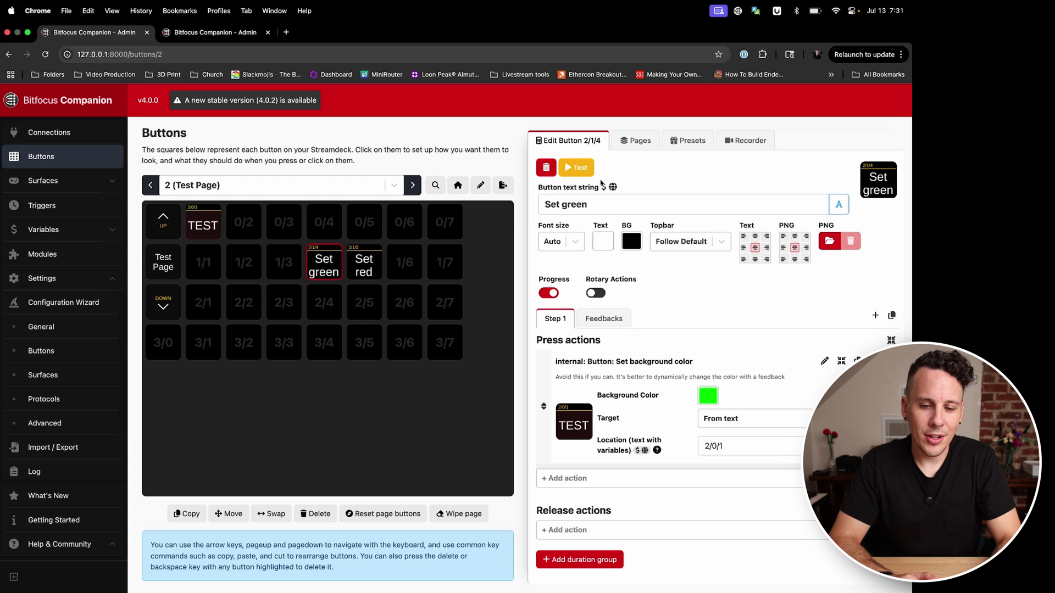
click(577, 169)
click(365, 273)
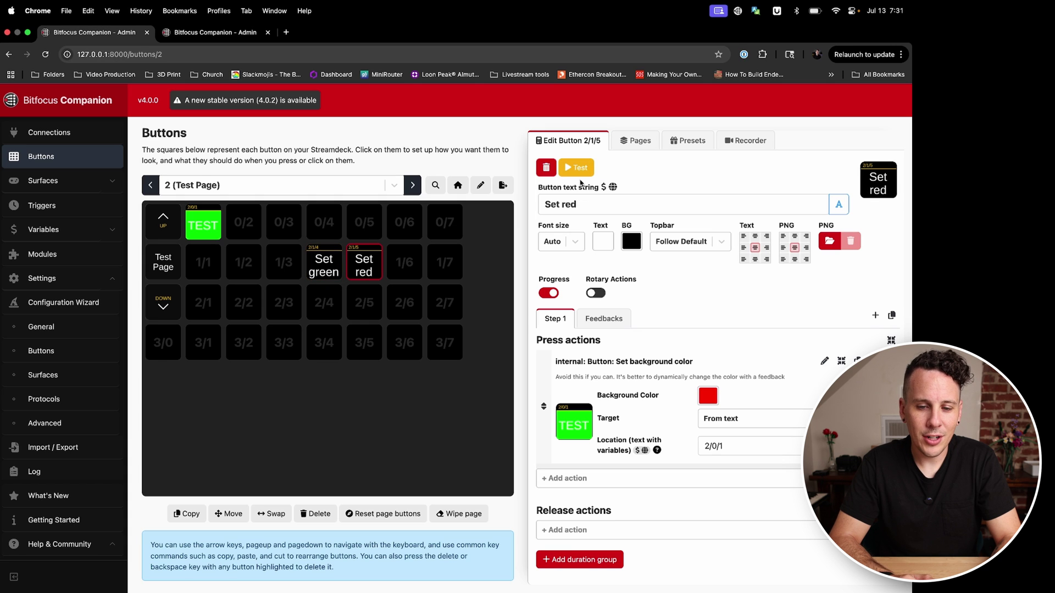
click(584, 173)
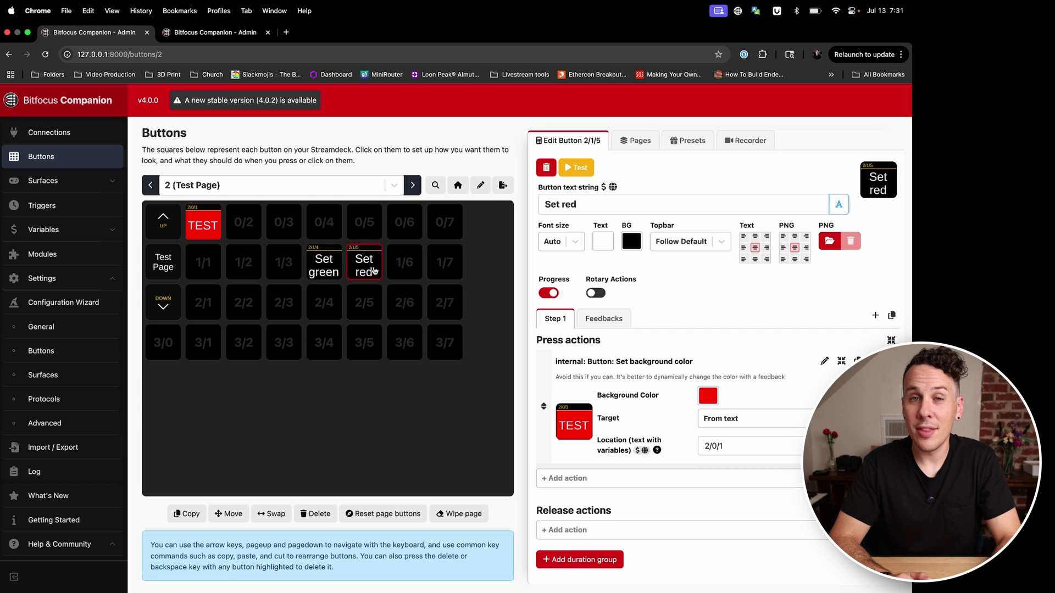
click(341, 259)
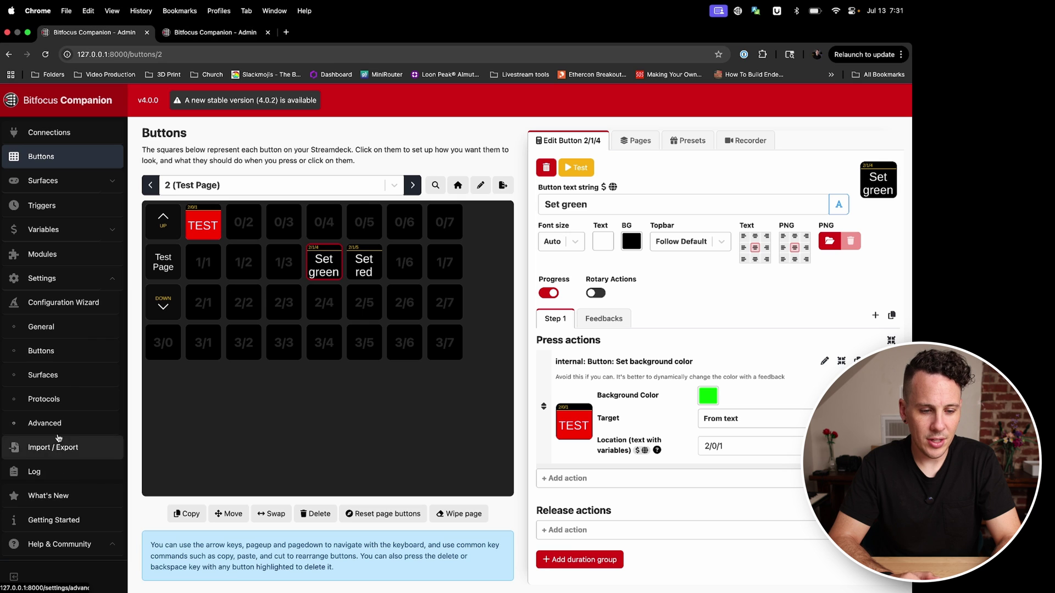
super+click(44, 399)
click(209, 33)
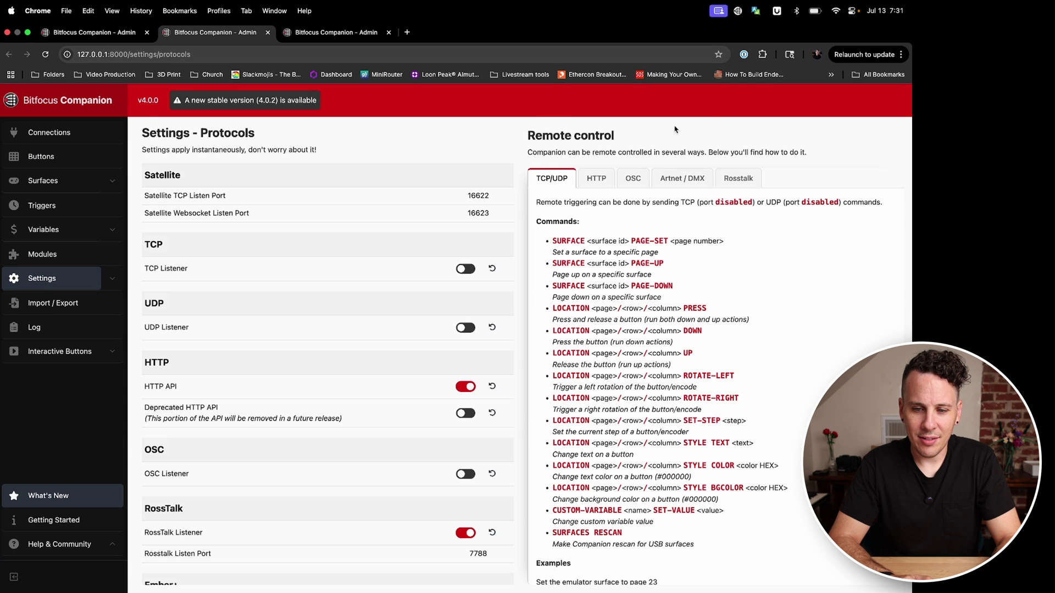
- Look up the Rosstalk CC 2/3/1 page/row/column example, then return to the Buttons tab
click(730, 177)
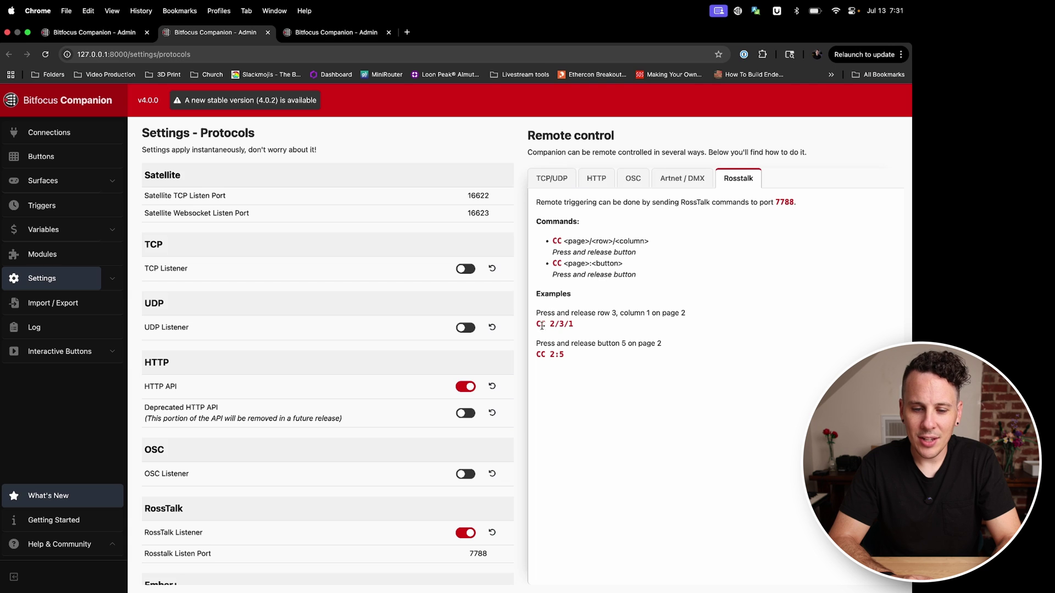
drag(536, 325, 589, 328)
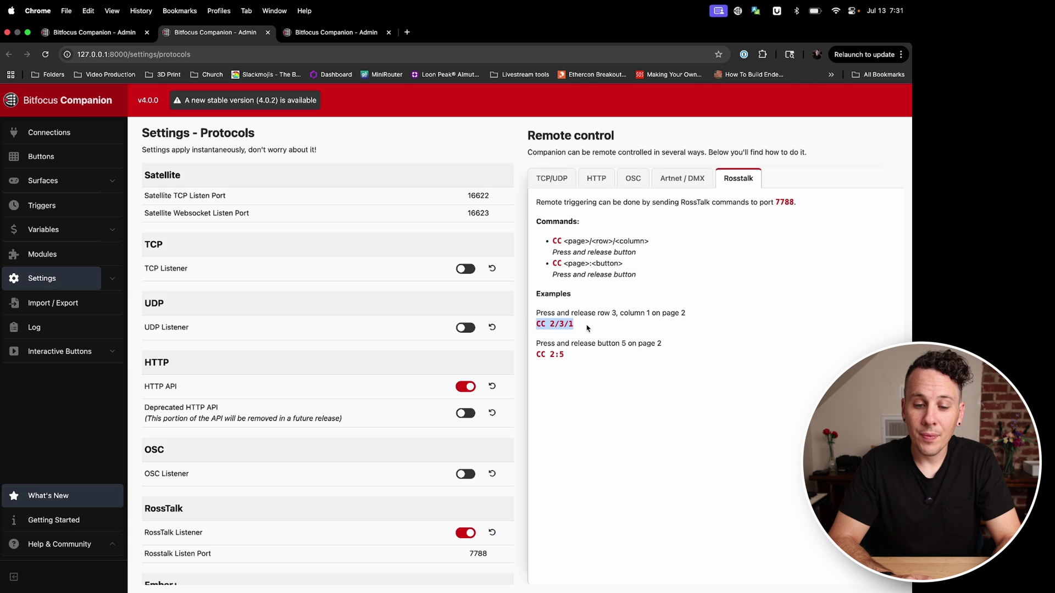
click(575, 325)
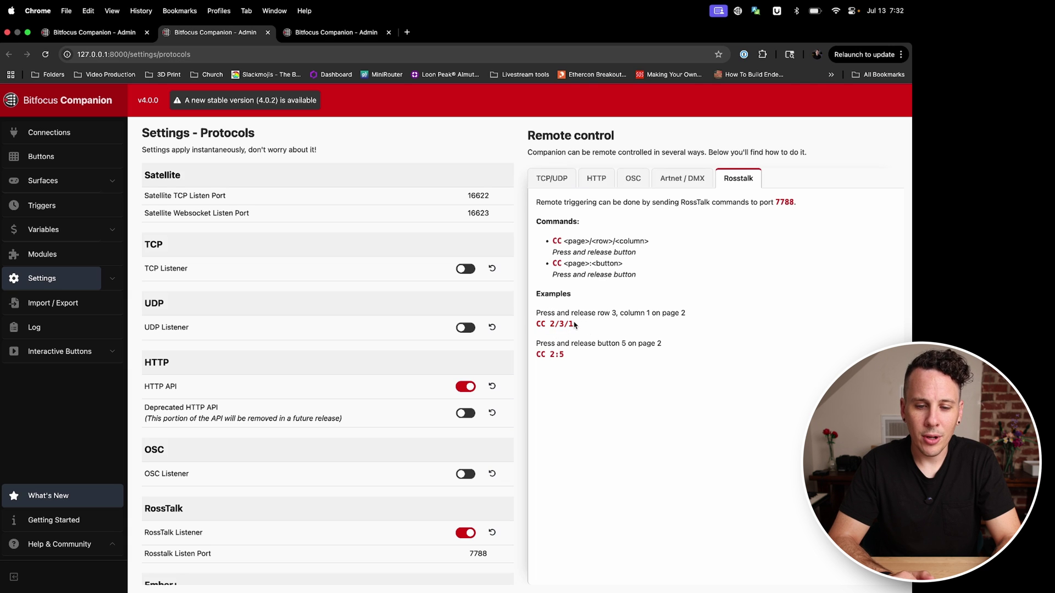
drag(550, 324, 563, 325)
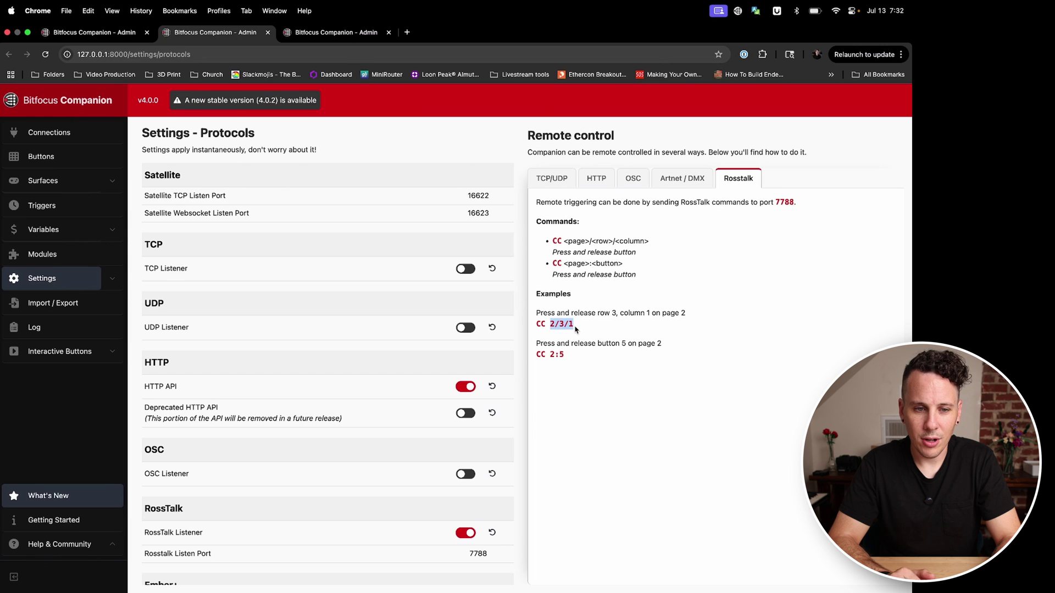
click(110, 33)
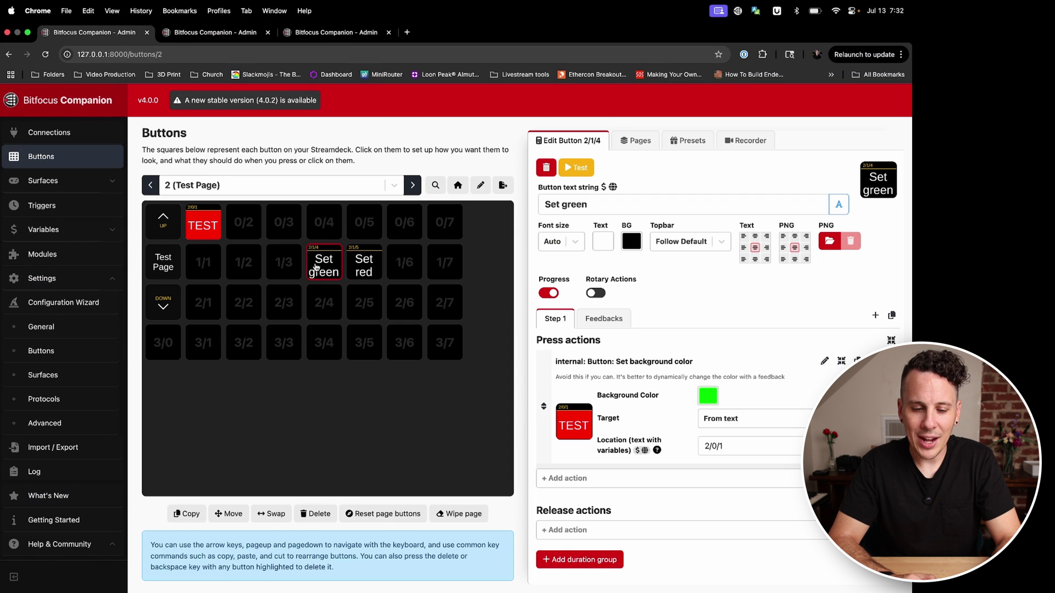
drag(321, 275, 485, 284)
- Add a Companion RossTalk Custom Control action with address 2/1/1 to the Turn button green slide
key(ctrl+Left)
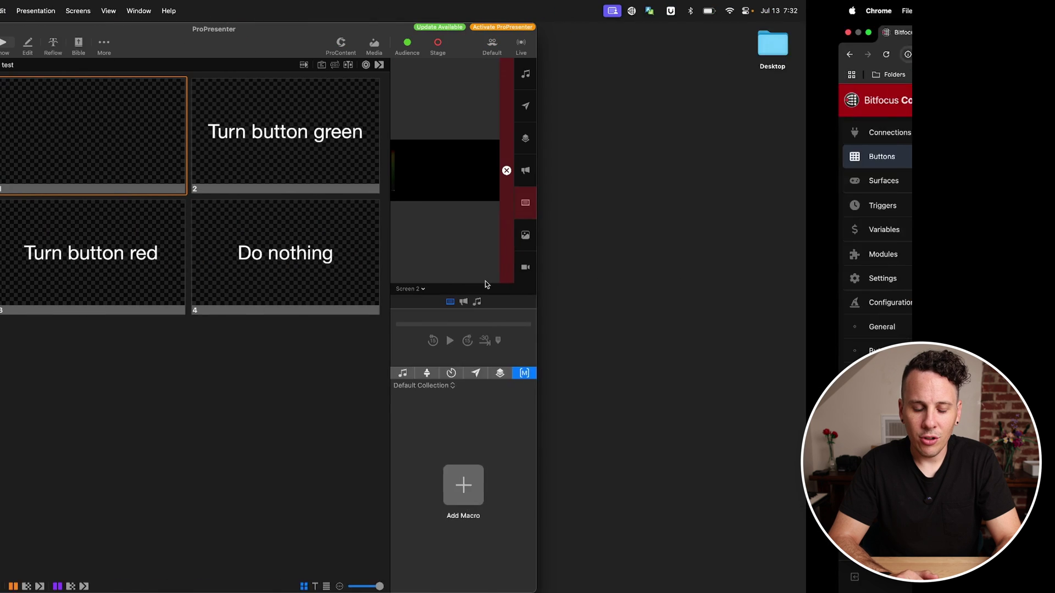
click(401, 139)
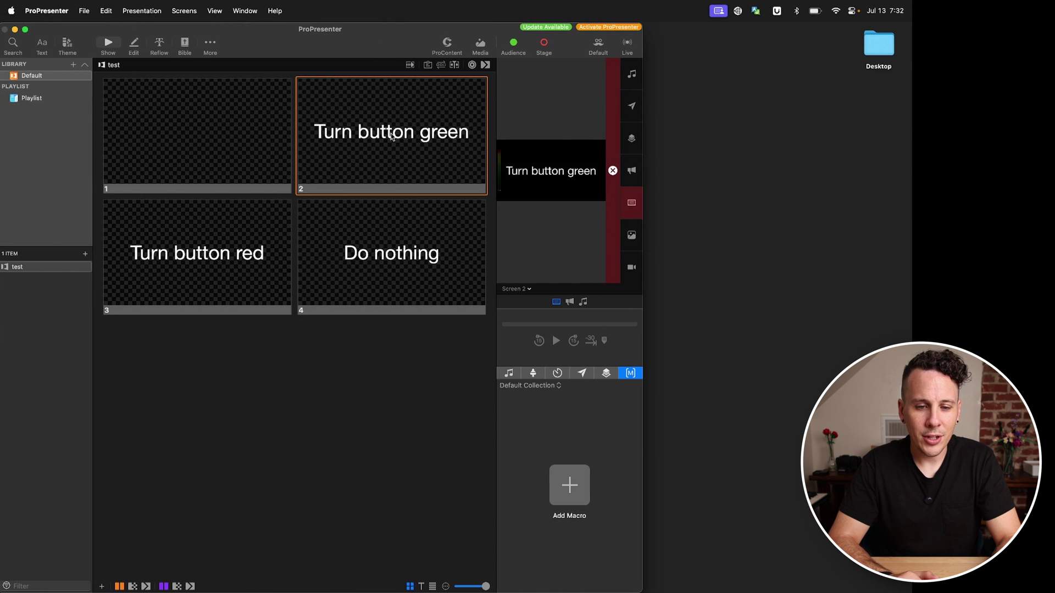
right_click(391, 143)
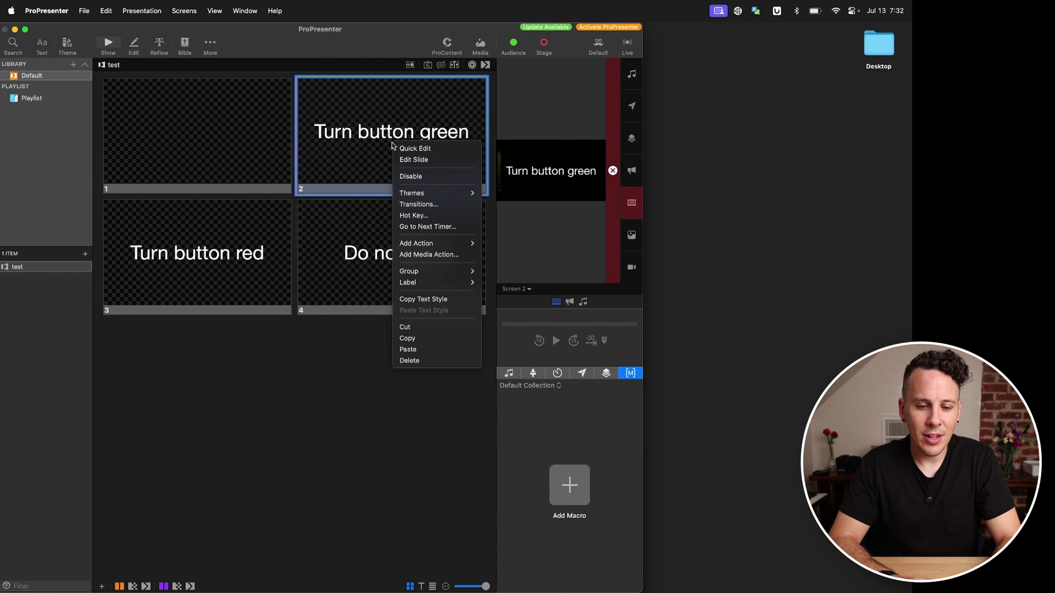
mouse_move(446, 247)
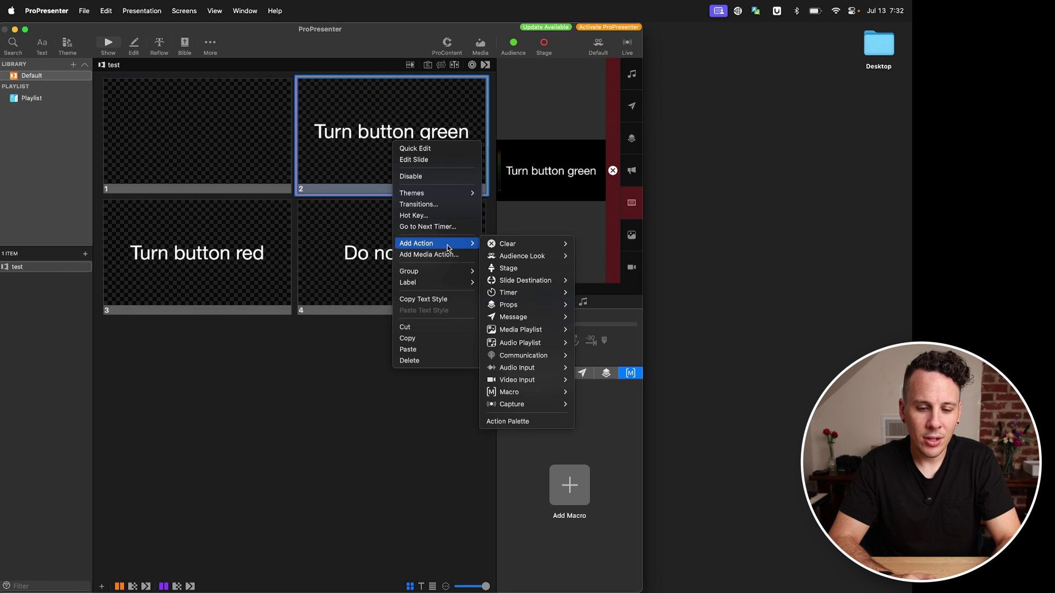
mouse_move(535, 360)
mouse_move(616, 355)
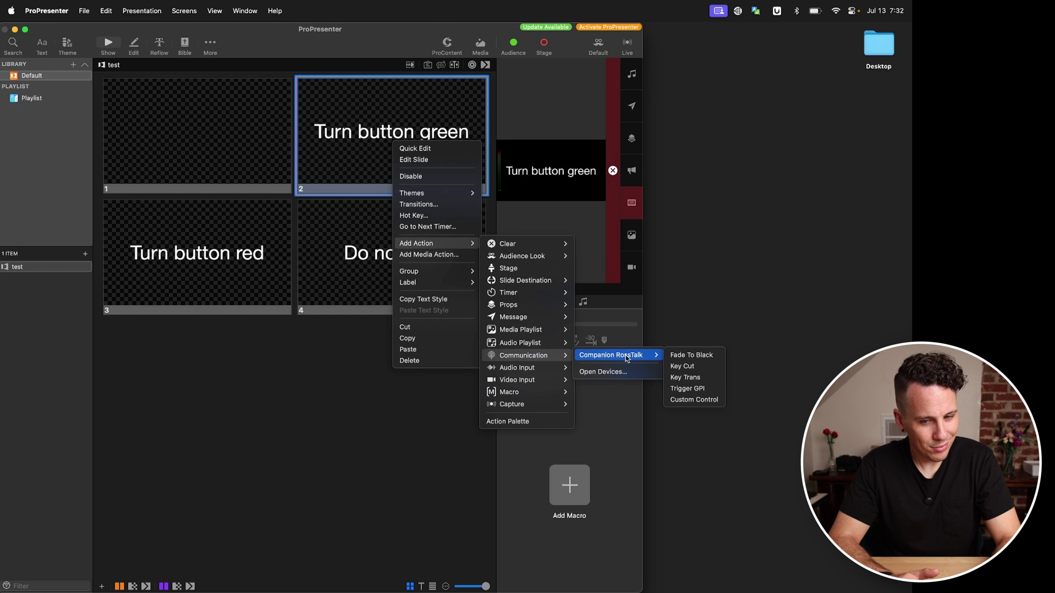
click(688, 401)
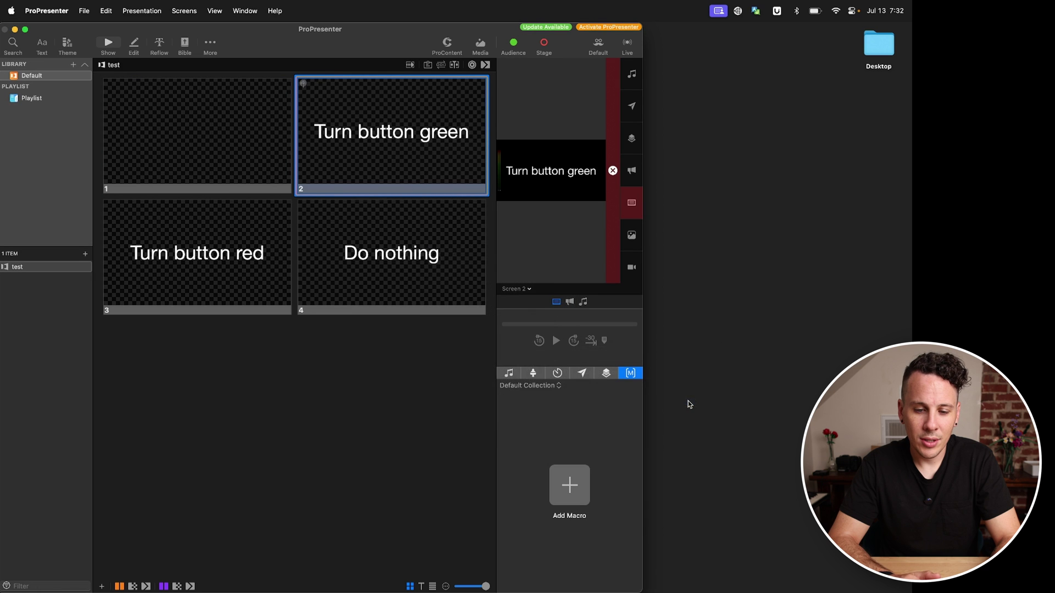
click(416, 263)
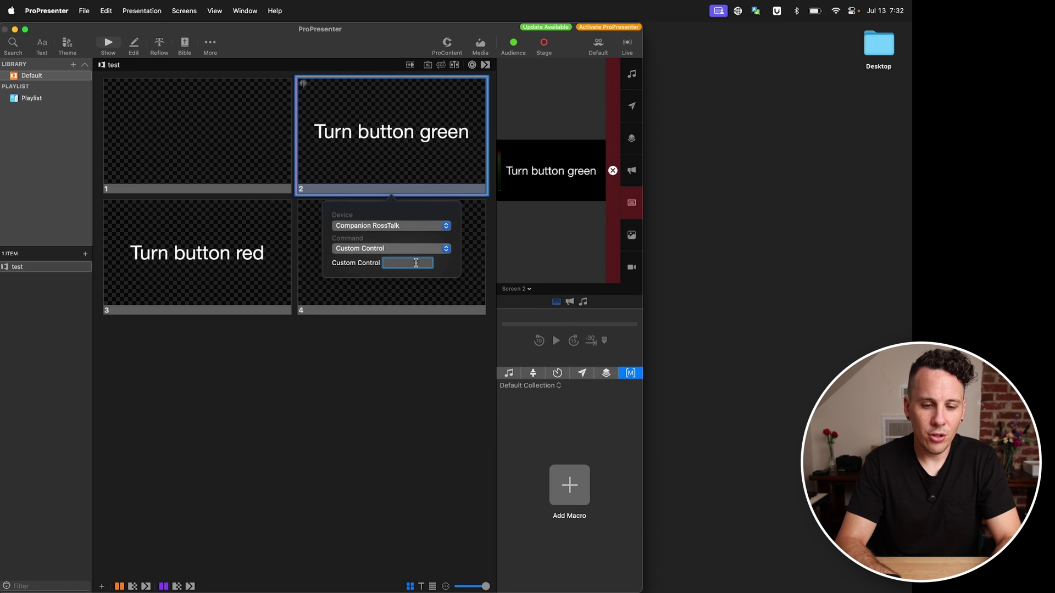
text(2/1/)
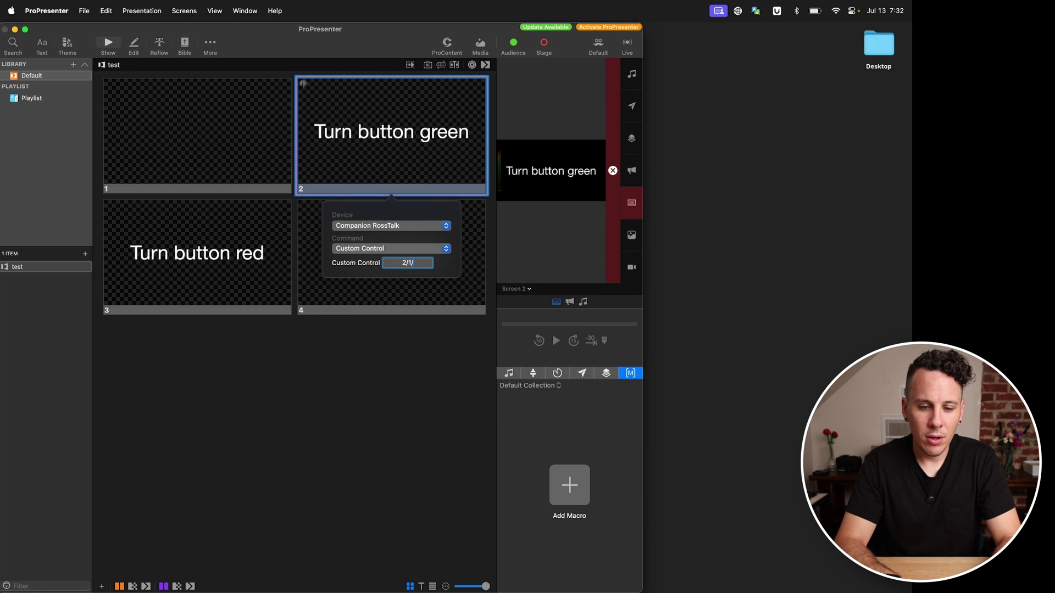
text(1)
key(Return)
click(389, 104)
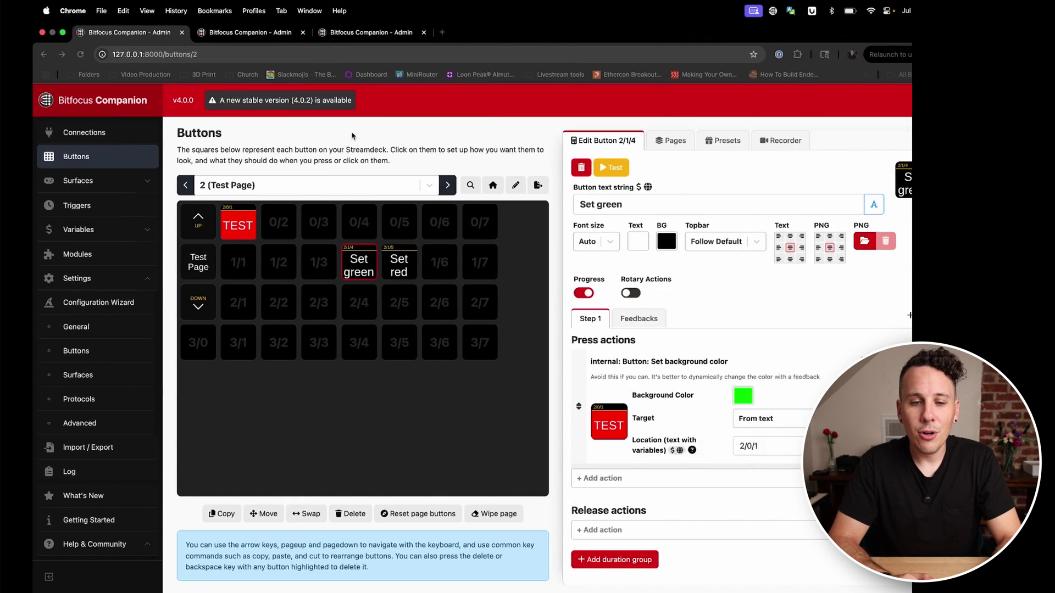
- Review the Rosstalk command examples on Companion's Protocols tab, then return to ProPresenter
click(208, 31)
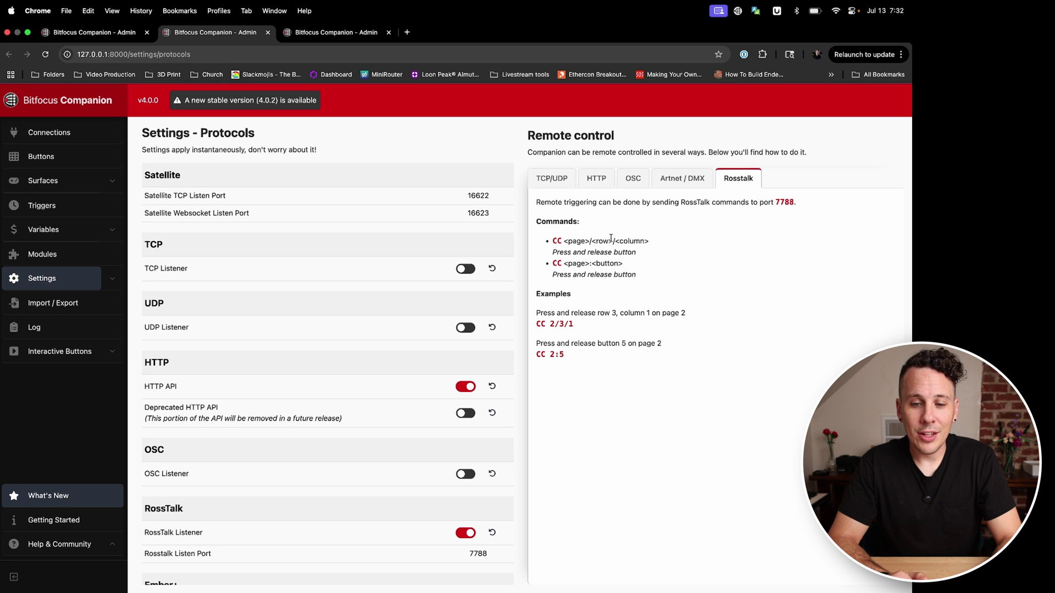
key(ctrl+Left)
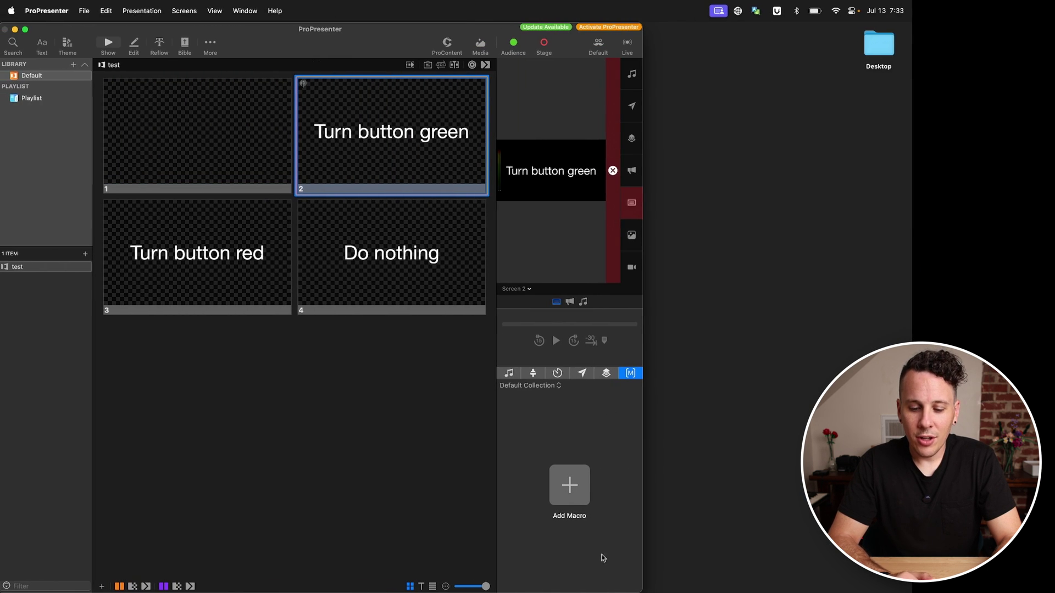
- Bring the Companion emulator forward, clear the output, and fire the Turn button green slide
click(736, 569)
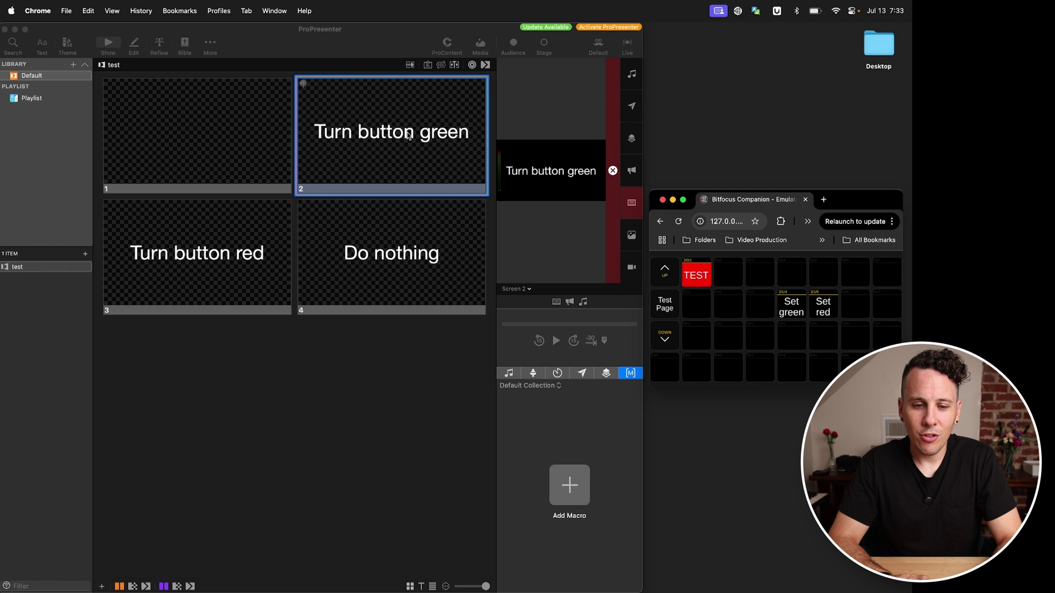
click(614, 171)
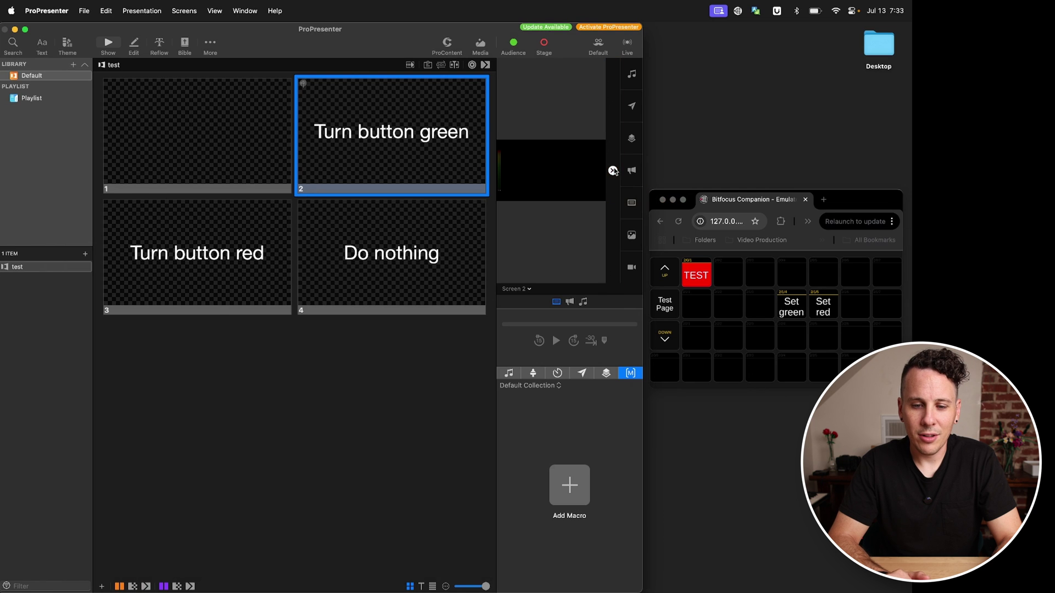
click(385, 128)
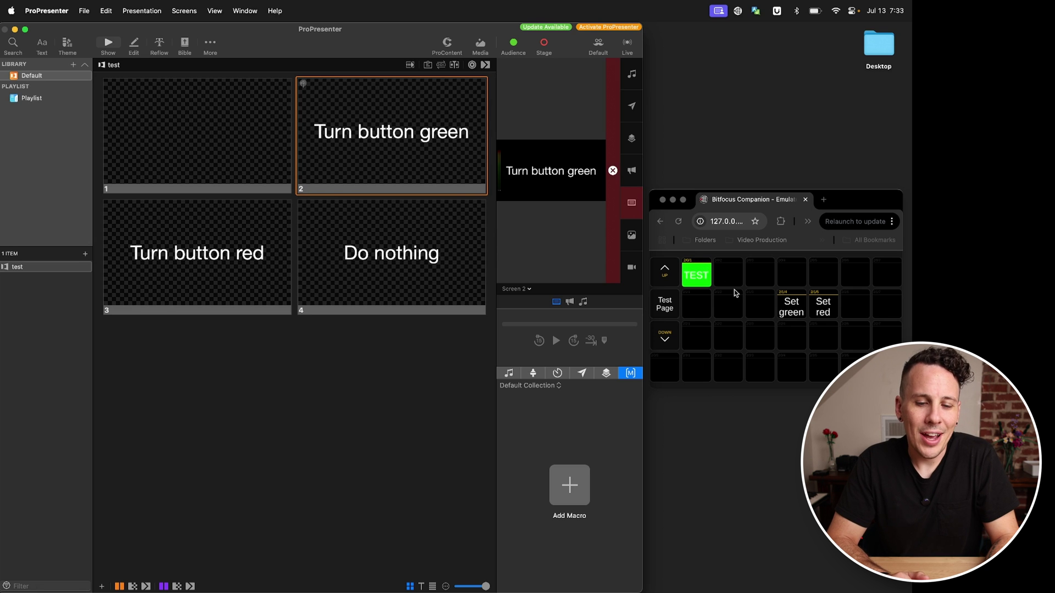
- Fire the red, Do nothing, then red slides again, ending on Companion's Protocols page
click(213, 267)
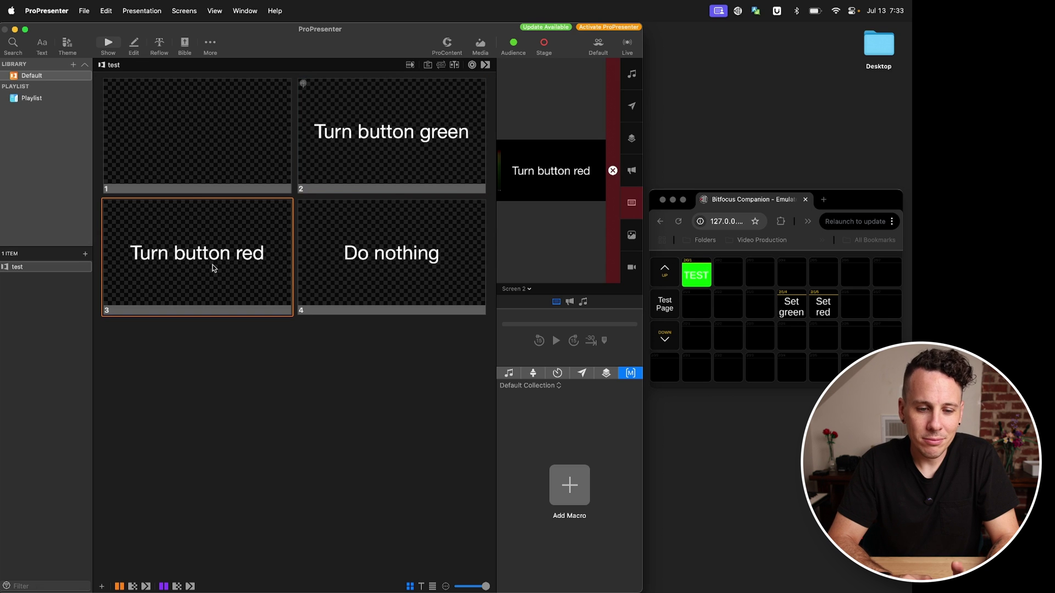
click(362, 259)
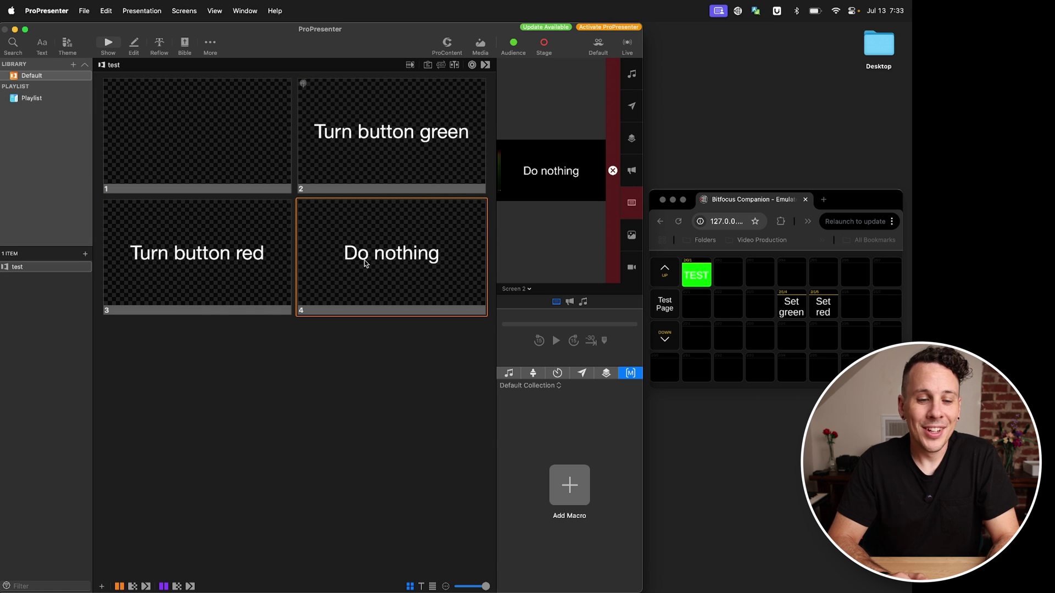
click(193, 272)
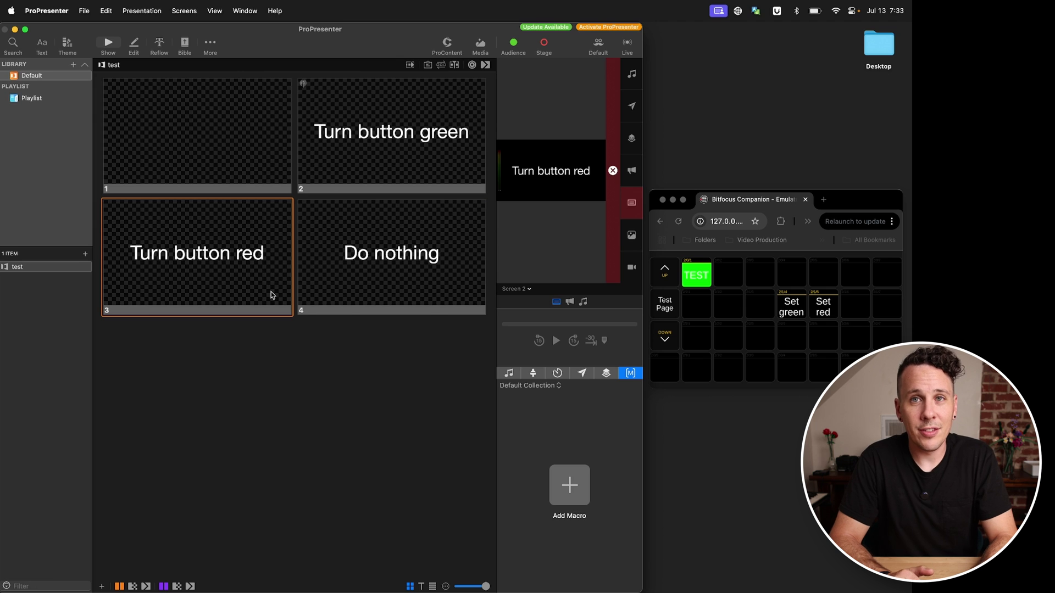
key(ctrl+Right)
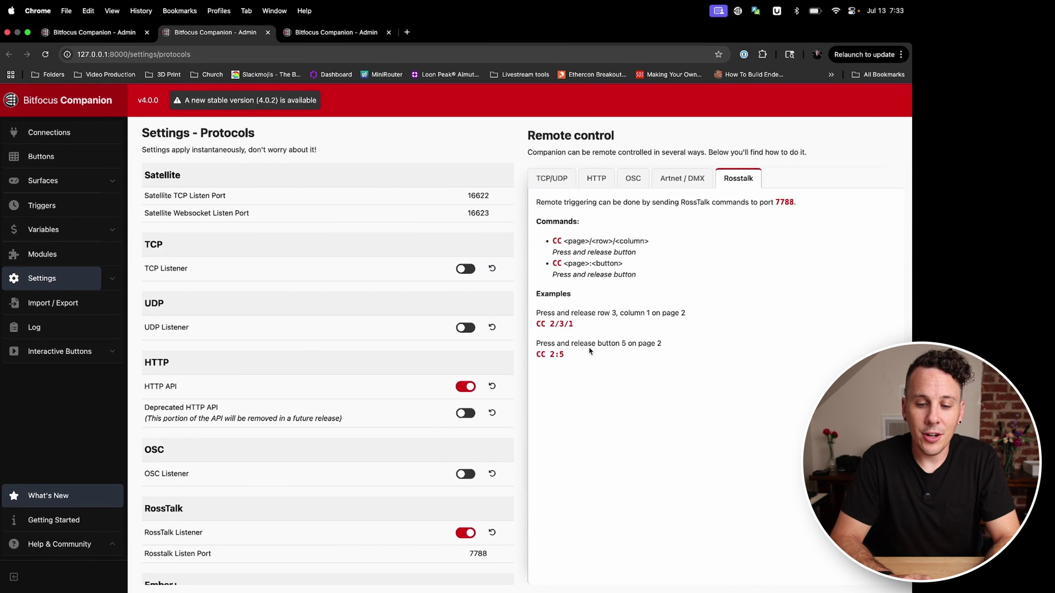
- Highlight the RossTalk CC 2:5 and 2/3/1 examples, then return to Buttons and ProPresenter
drag(624, 345, 677, 347)
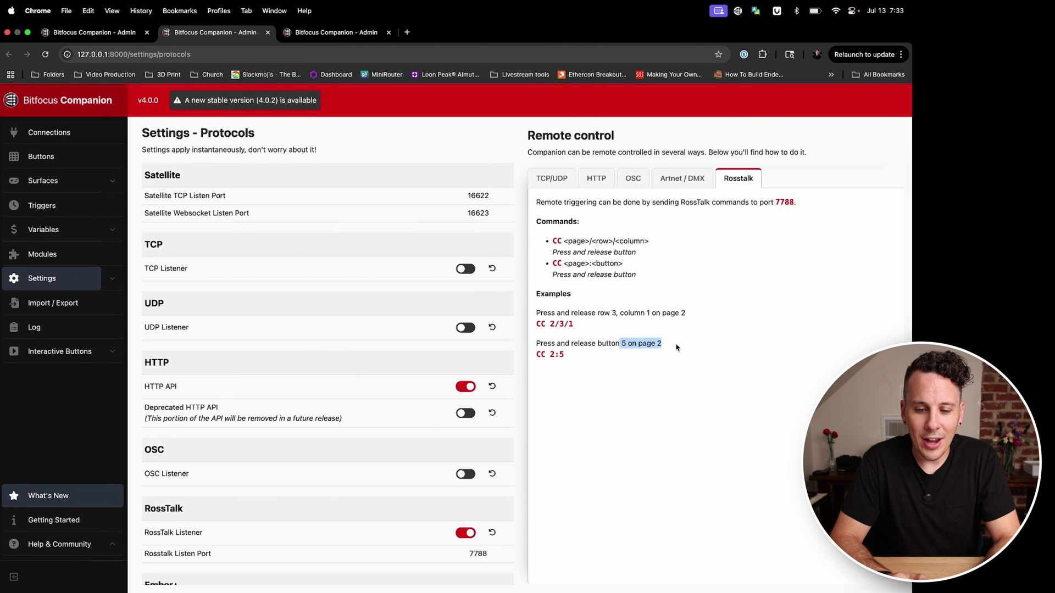
click(552, 354)
drag(566, 355, 550, 354)
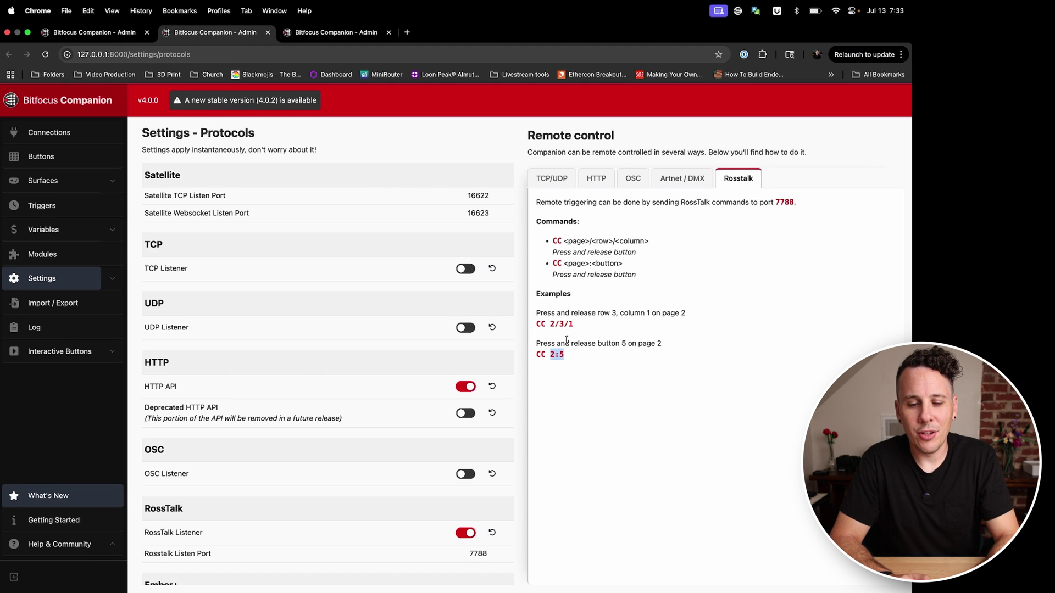
drag(550, 324, 585, 329)
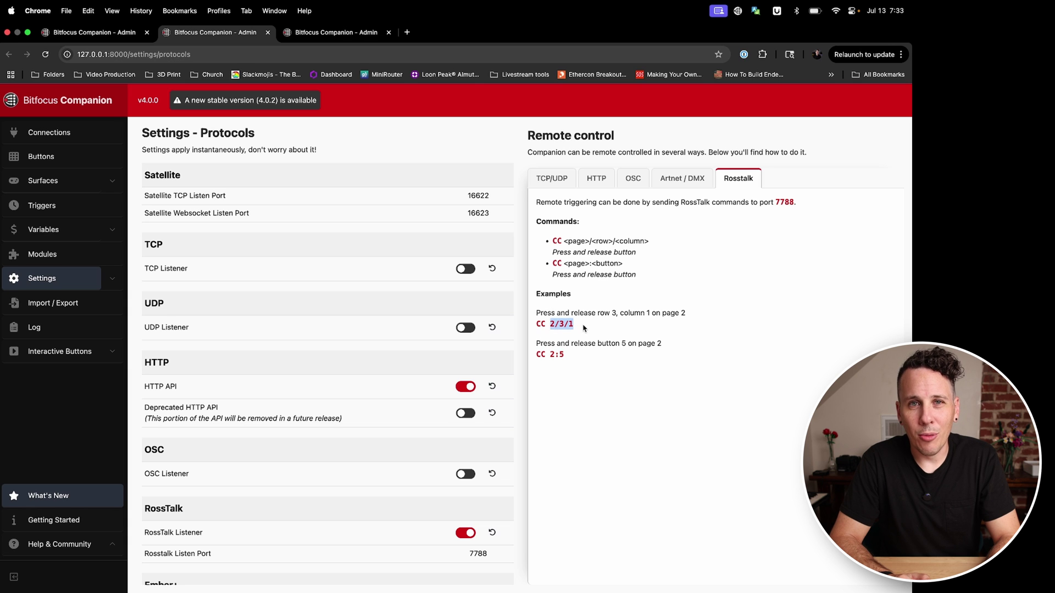
click(584, 329)
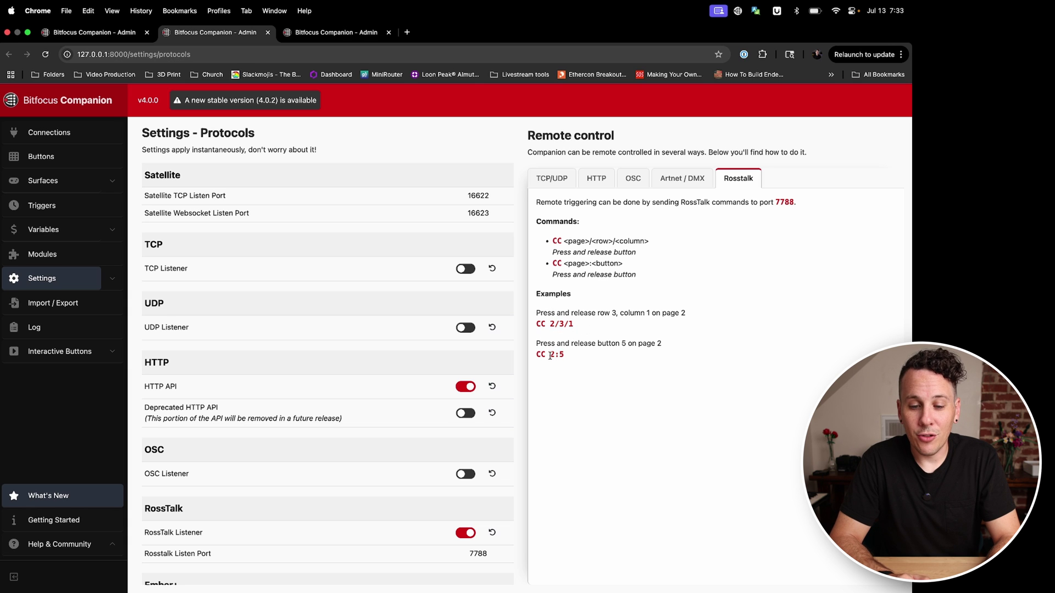
drag(550, 356, 565, 358)
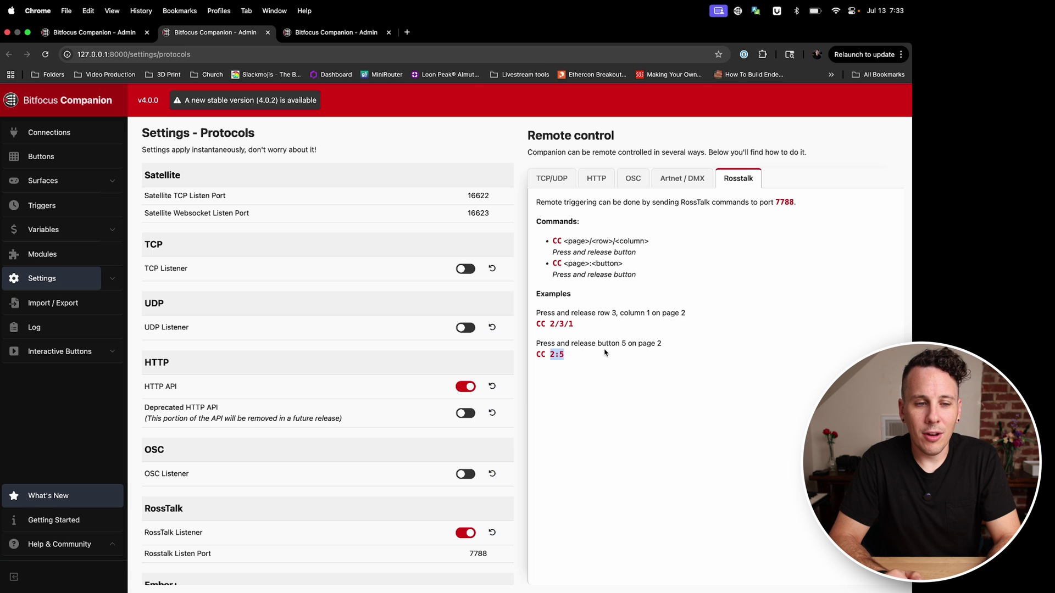
click(99, 34)
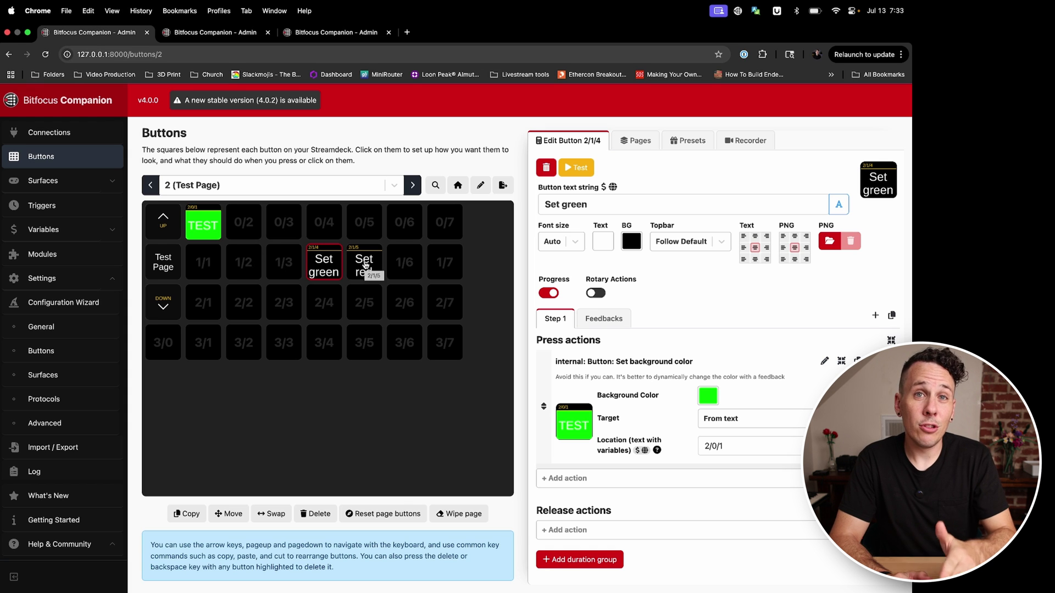
key(ctrl+Left)
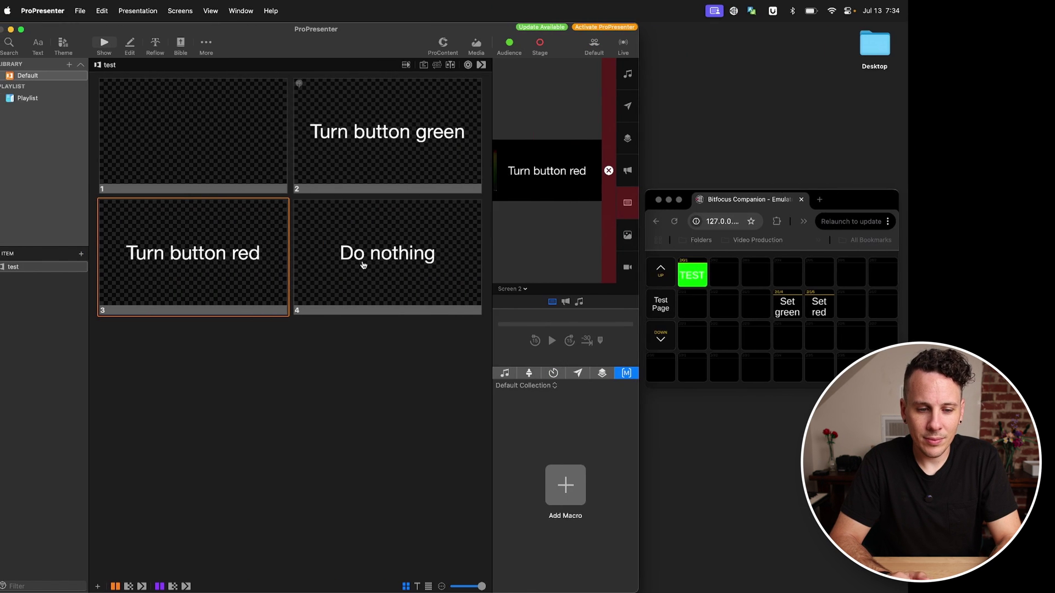
- Add Companion RossTalk custom control 2:14 to the Turn button red slide and fire it
right_click(255, 243)
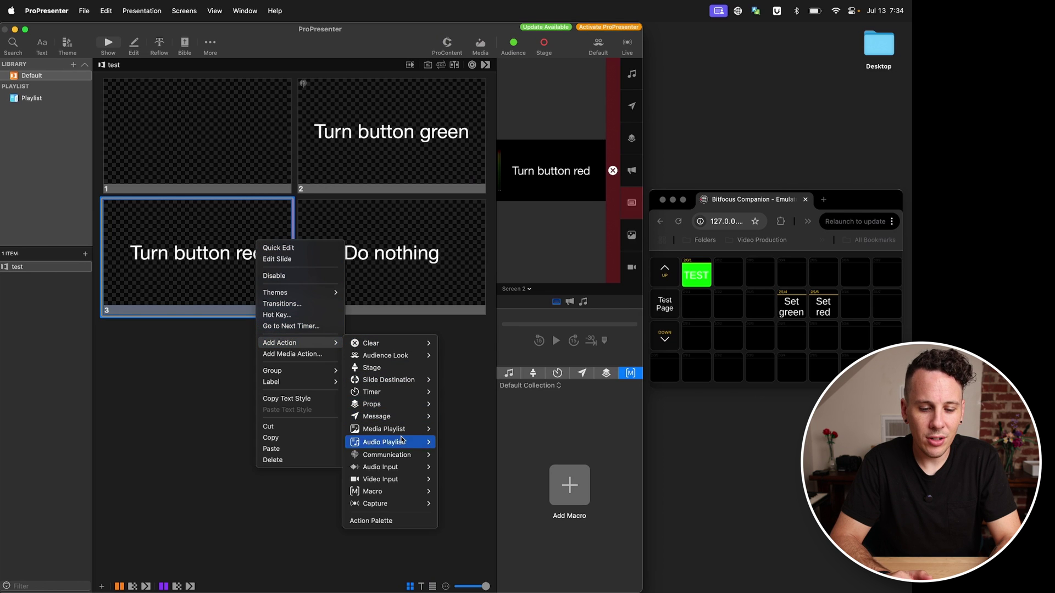
mouse_move(405, 461)
mouse_move(511, 455)
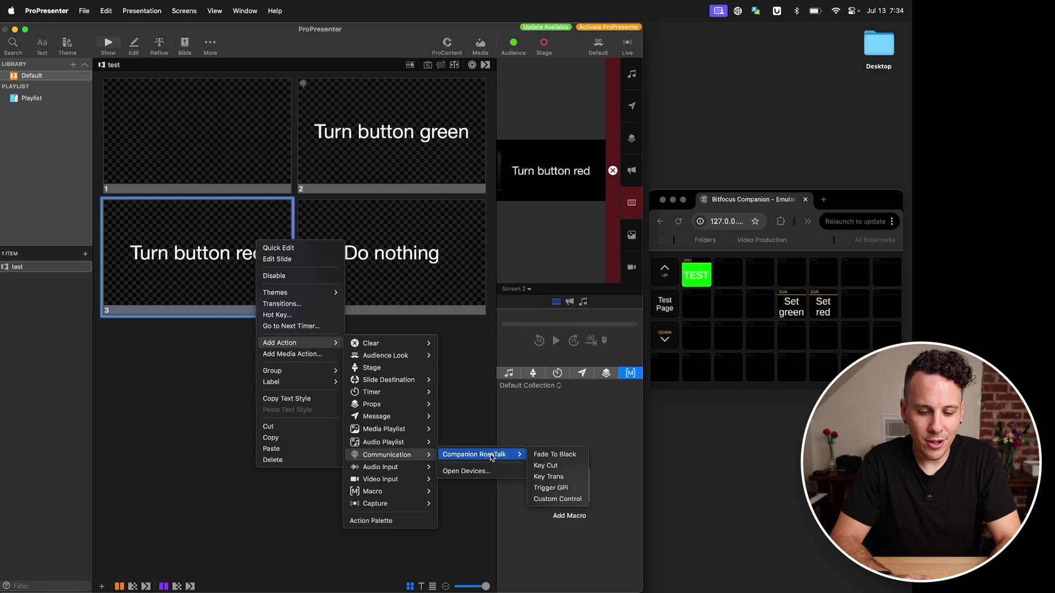
click(565, 501)
text(2:14)
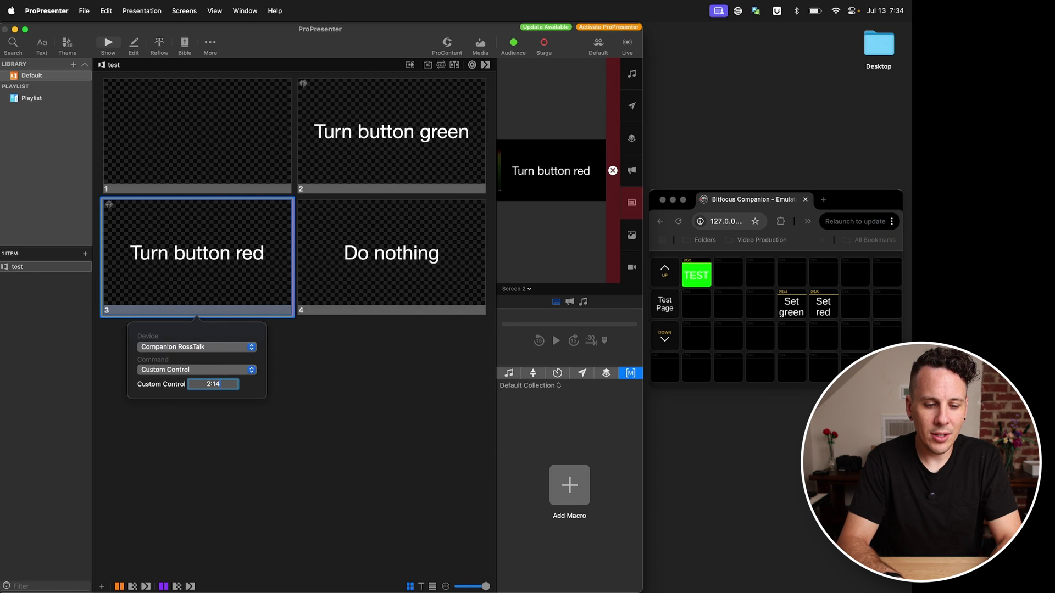
click(338, 354)
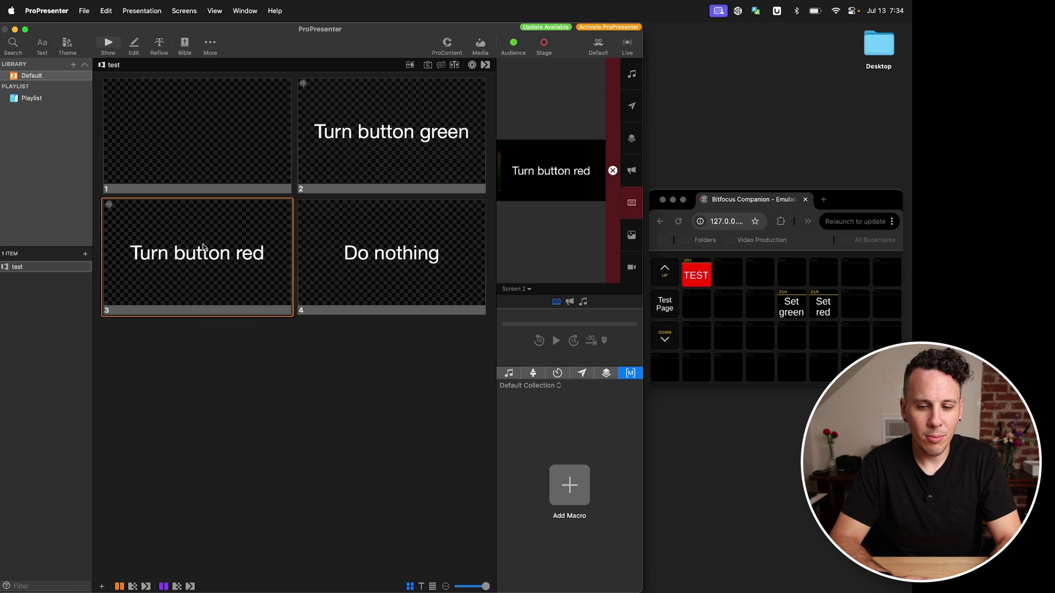
- Fire the green and red slides alternately several times, finishing on Turn button red
click(408, 92)
click(242, 214)
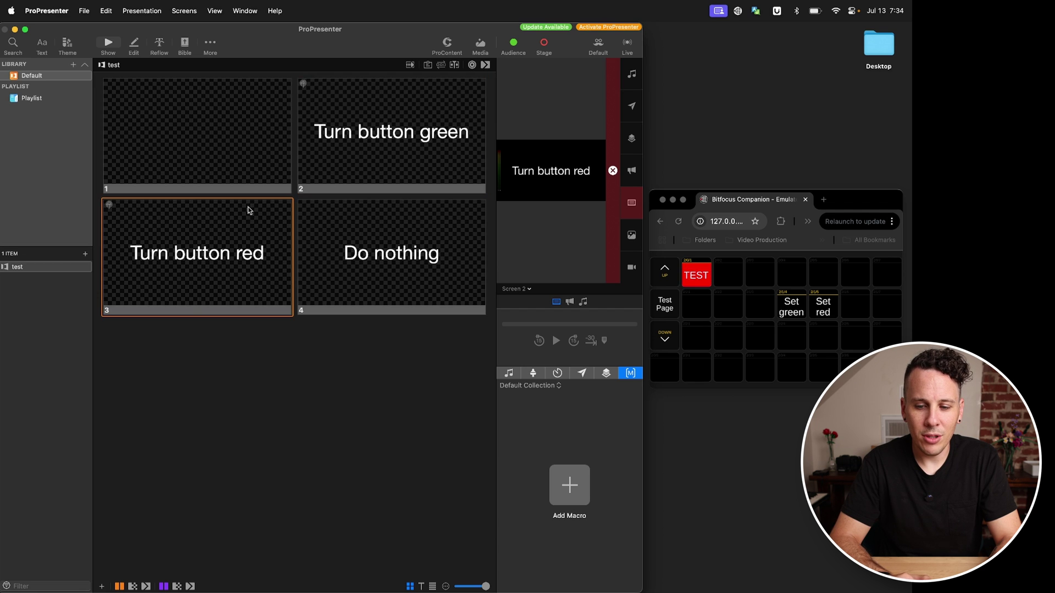
click(338, 156)
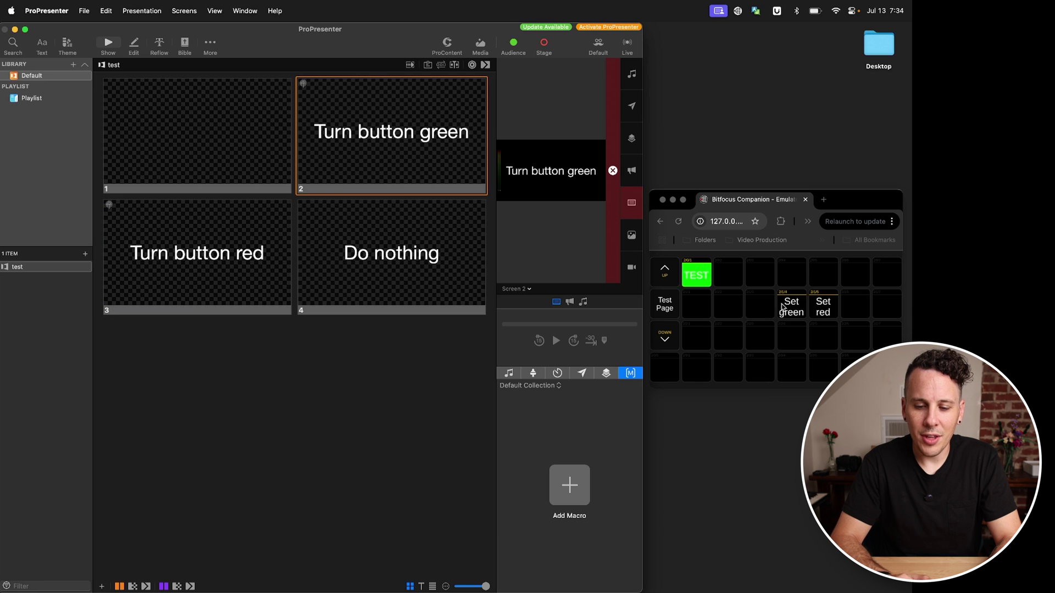
click(201, 245)
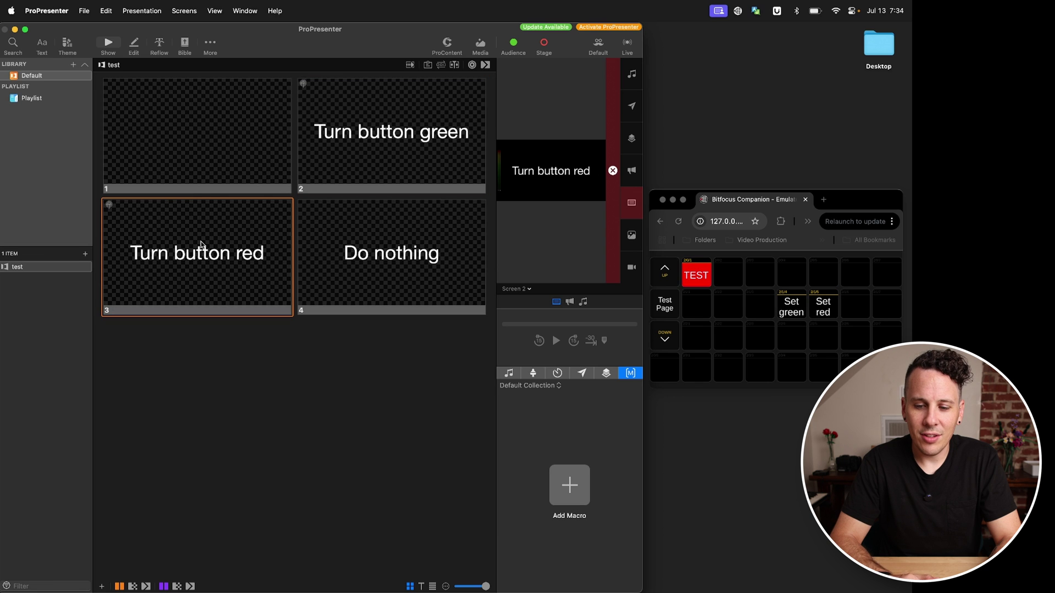
click(363, 149)
click(233, 248)
click(368, 139)
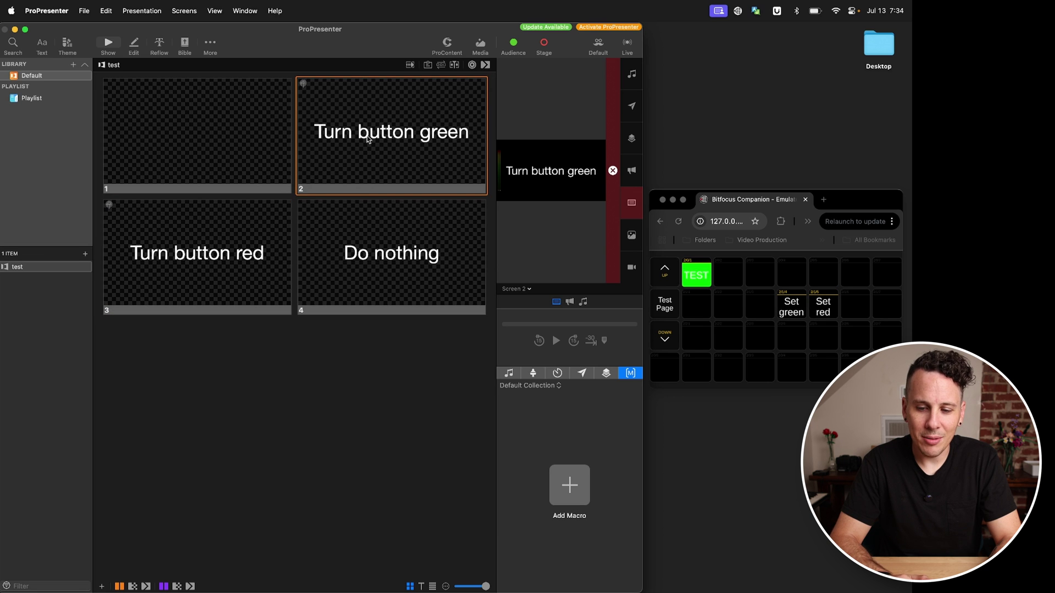
click(241, 237)
click(325, 156)
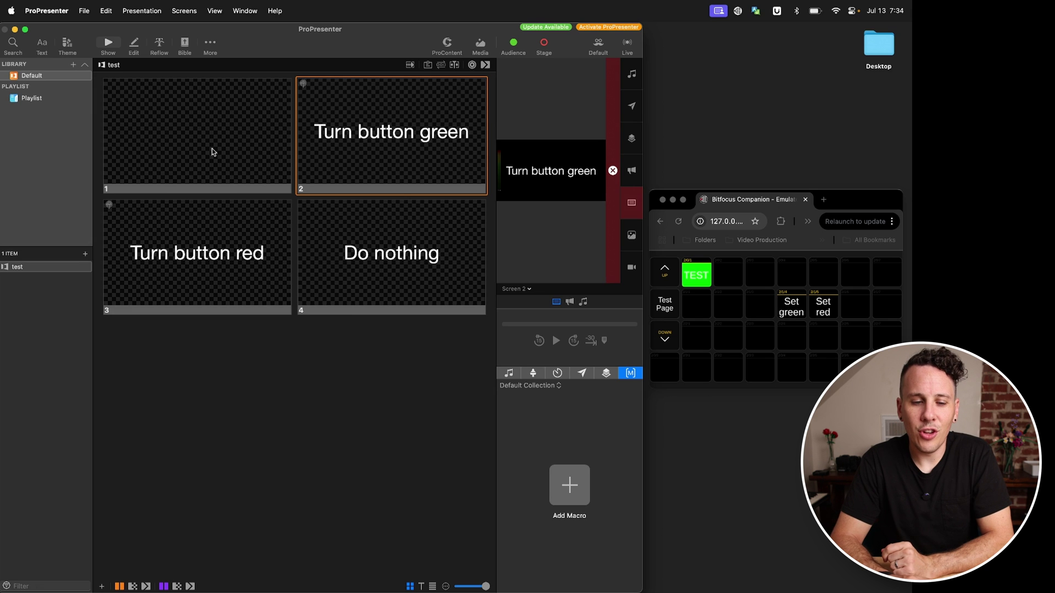
click(180, 256)
click(403, 161)
click(187, 272)
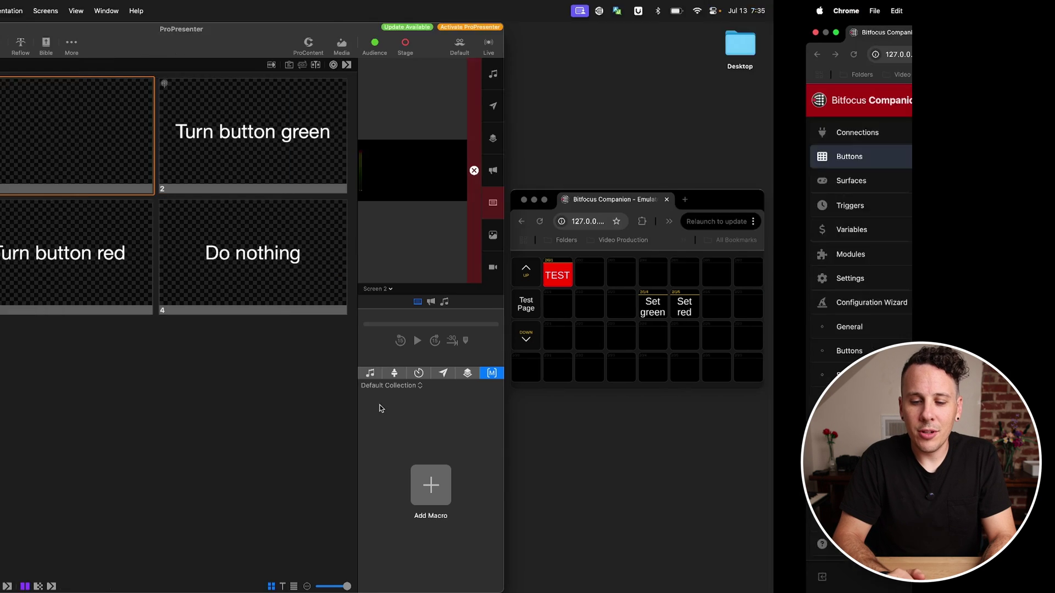
- Create a button in slot 2/1/6 with a Set text action targeting location 2/0/1
click(412, 273)
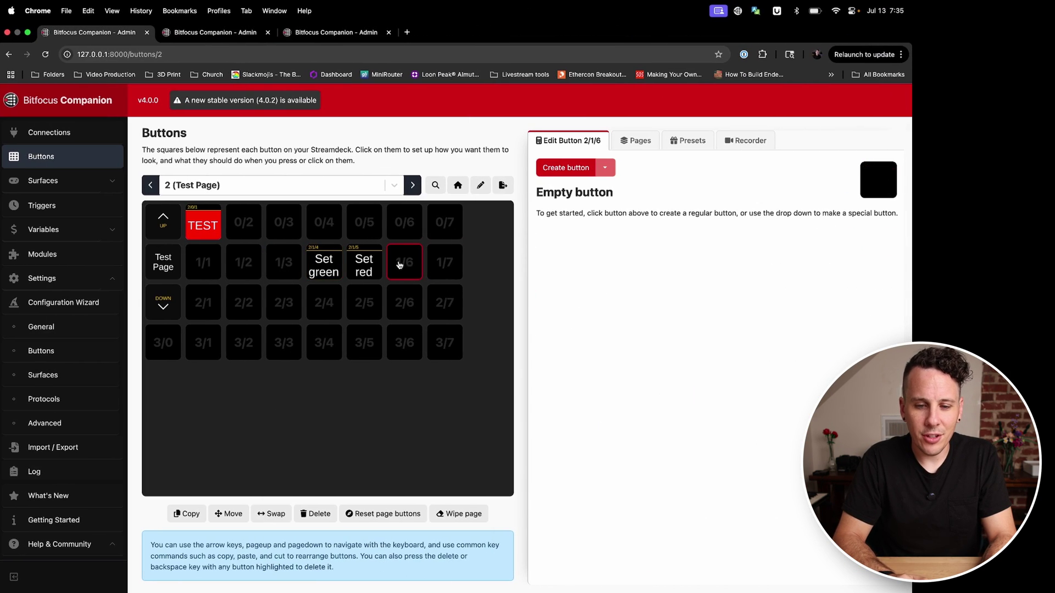
click(577, 165)
click(626, 359)
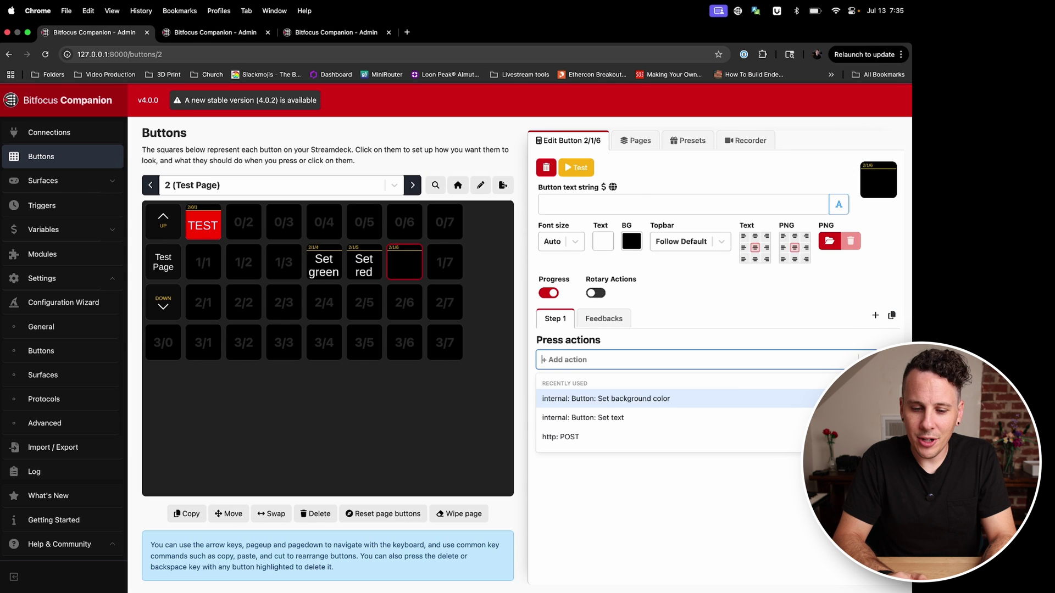
click(627, 419)
click(783, 423)
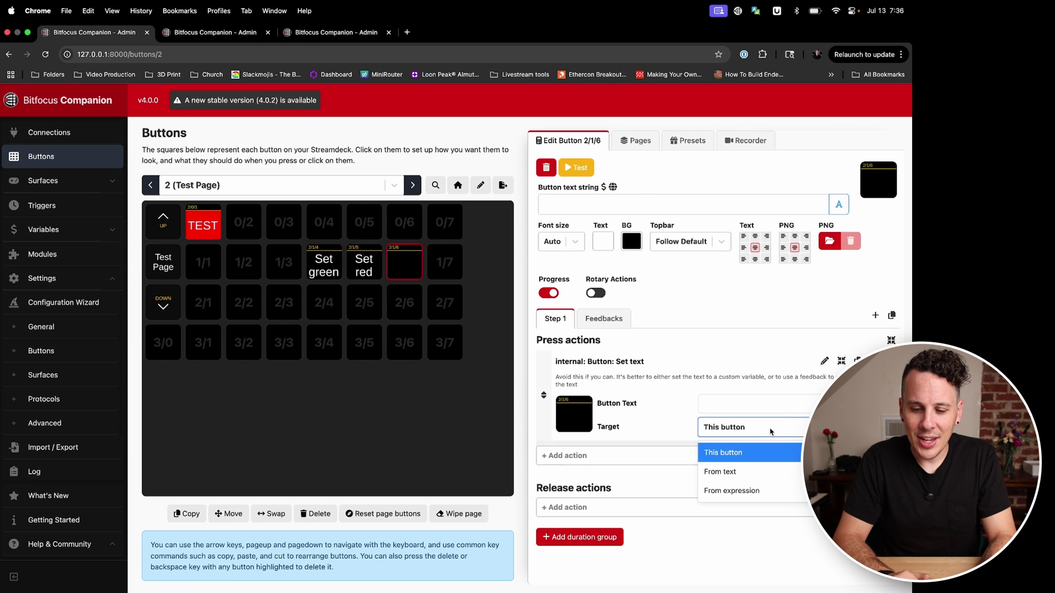
click(746, 475)
triple_click(767, 449)
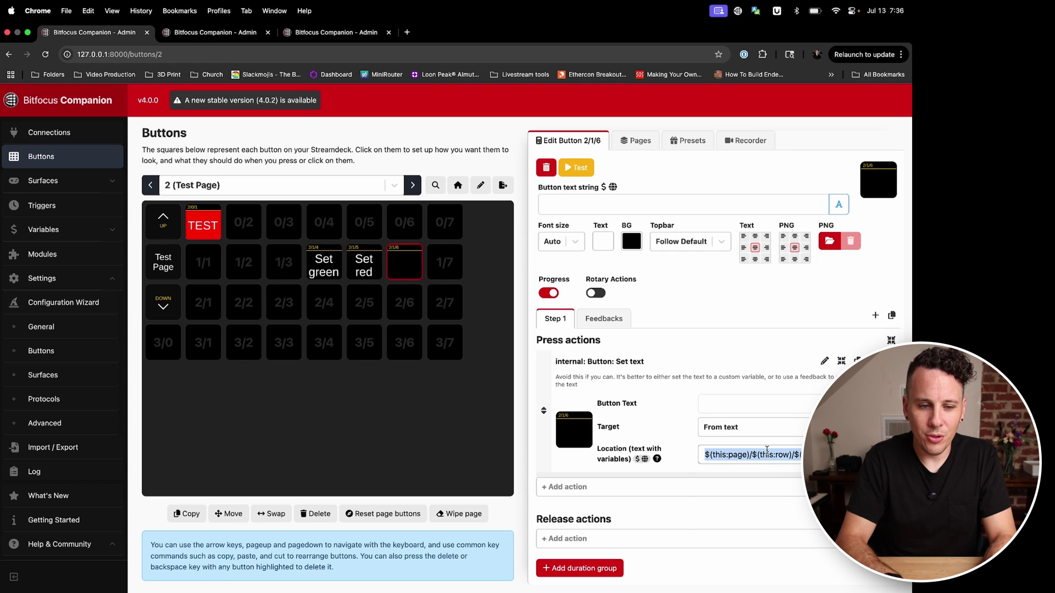
text(2/0/1)
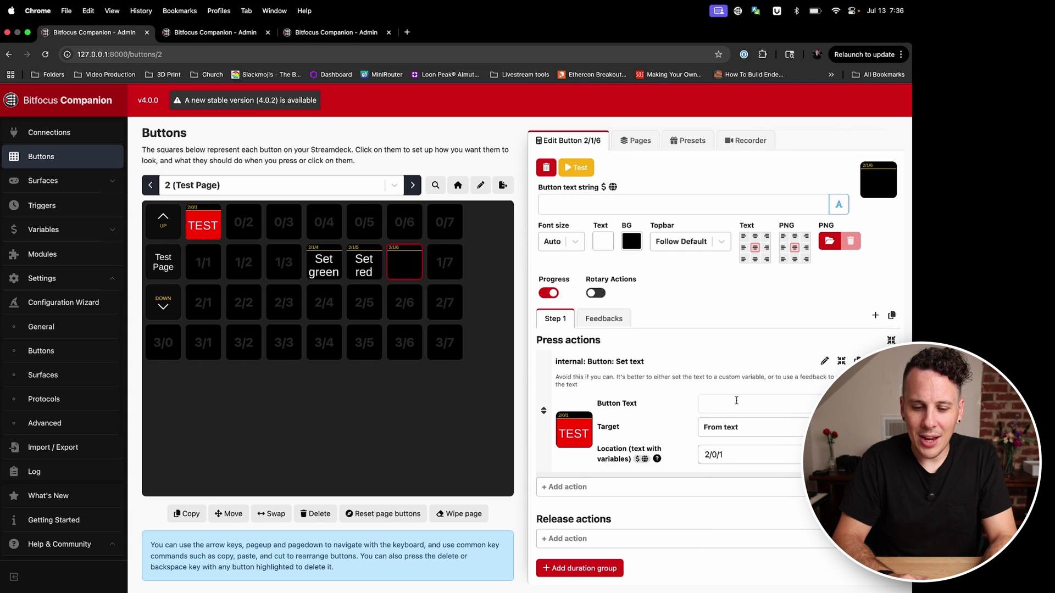
- Make the action set the text 'New text' and label the button 'Set text'
click(736, 401)
text(New text)
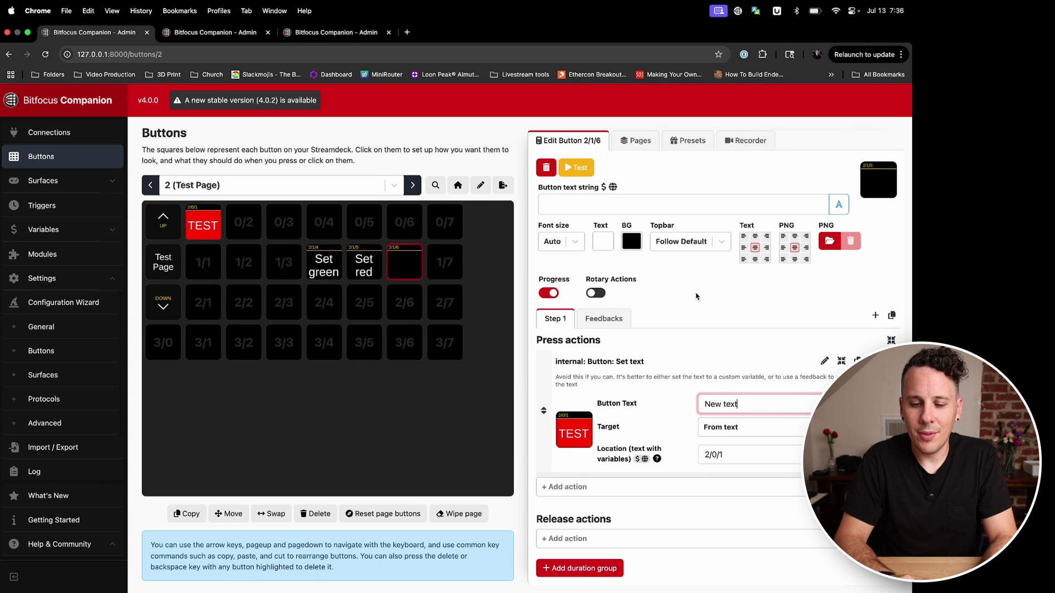
click(688, 314)
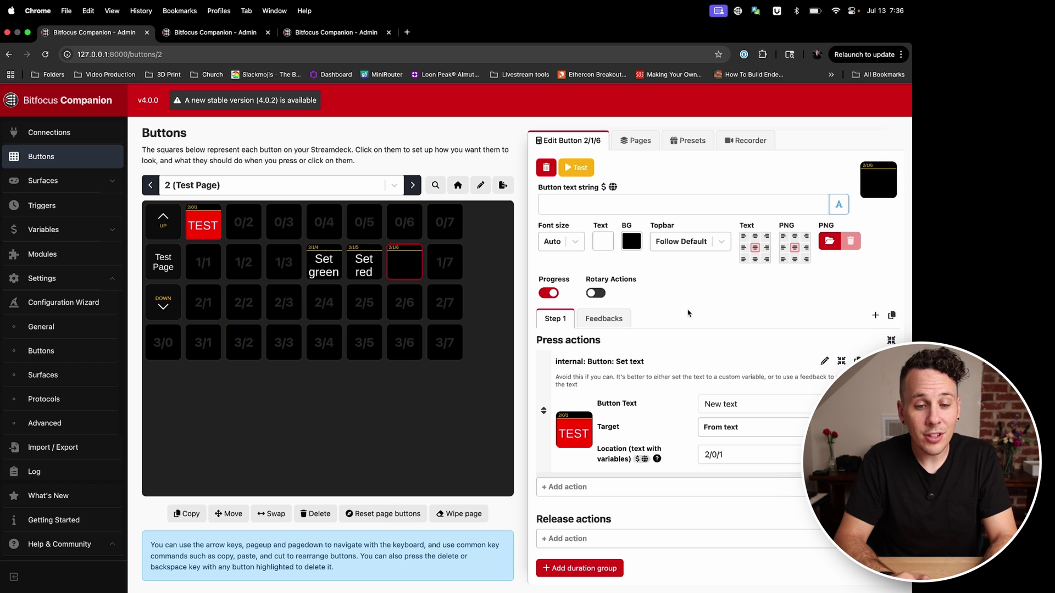
click(597, 201)
text(Set text)
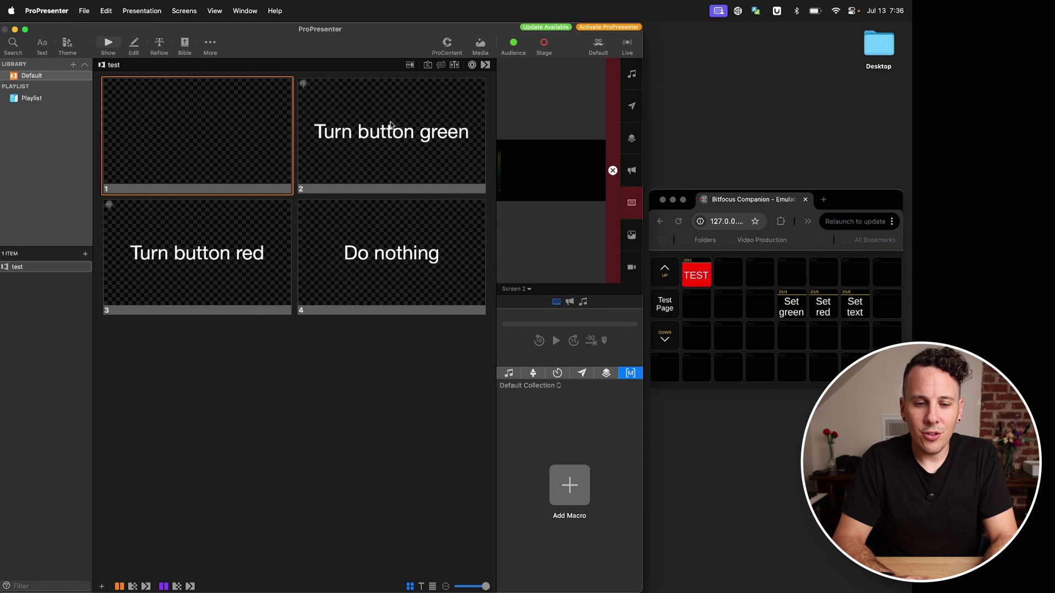
- Add Companion RossTalk custom control 2/1/6 to the Turn button green slide and fire it
right_click(401, 132)
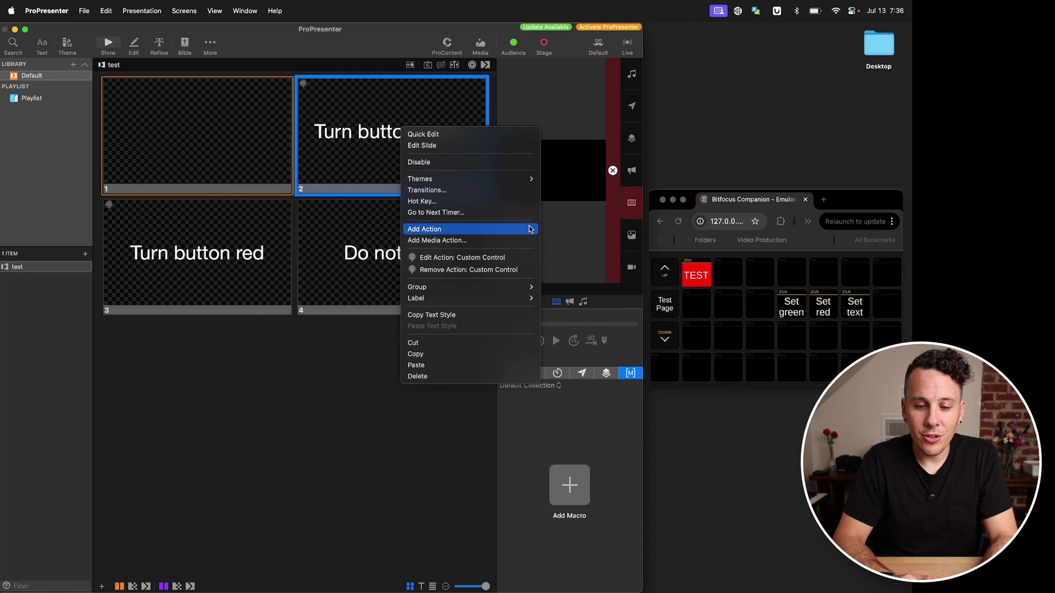
mouse_move(494, 230)
mouse_move(584, 344)
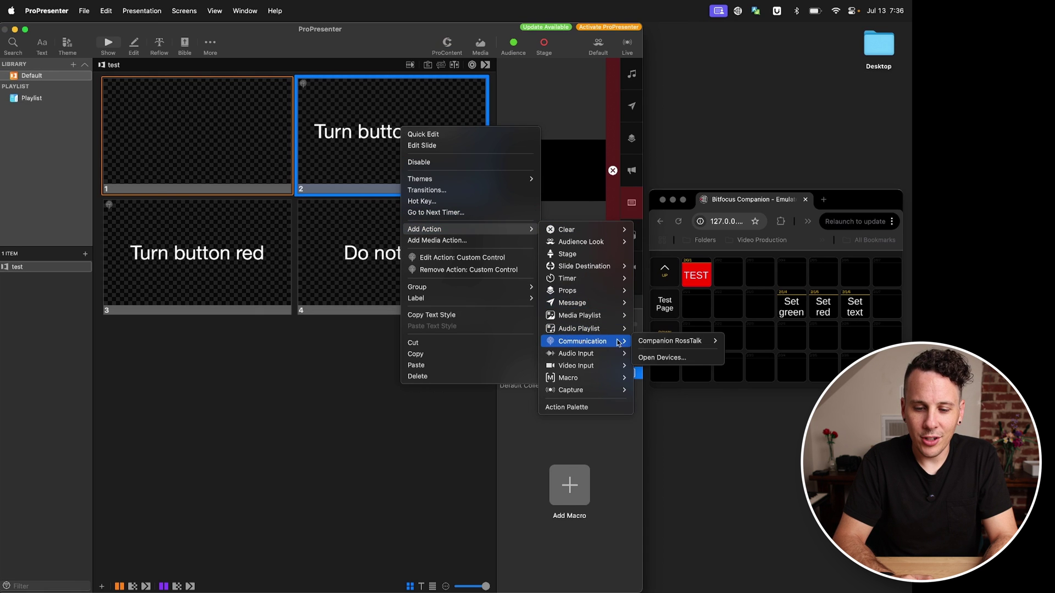
mouse_move(689, 341)
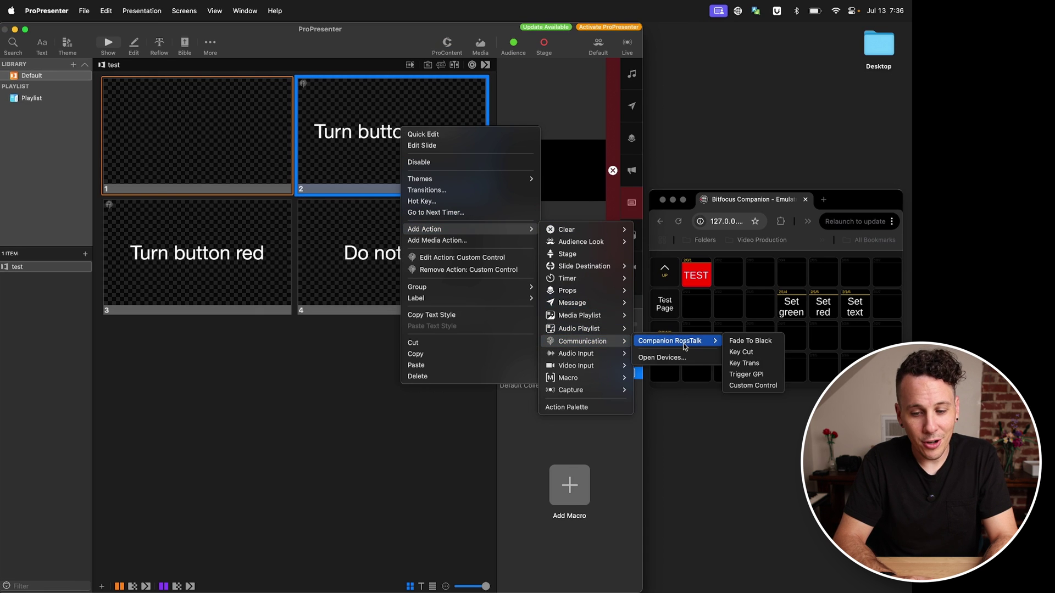
click(753, 386)
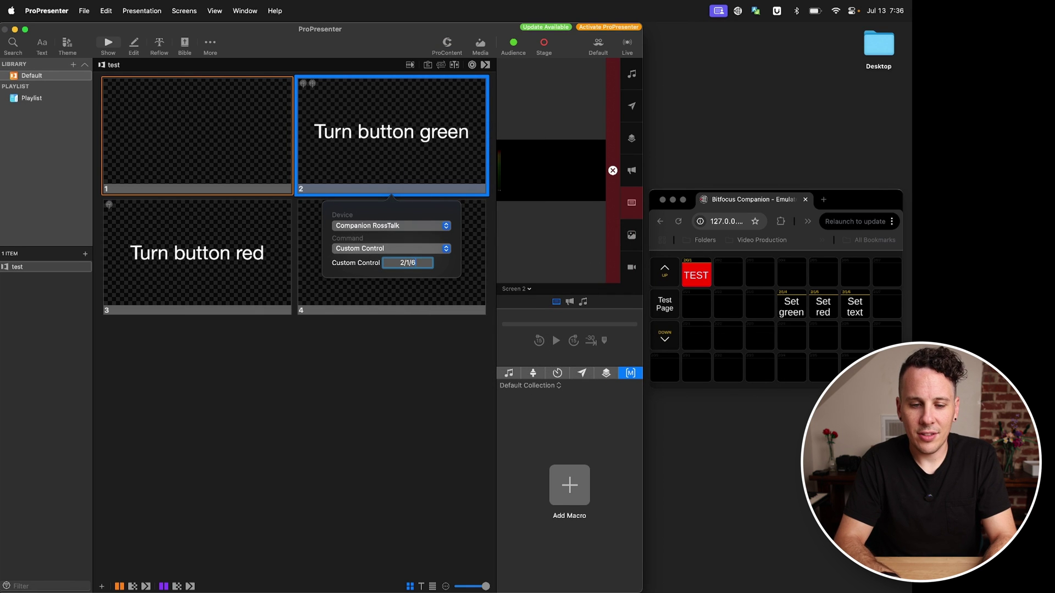
click(371, 379)
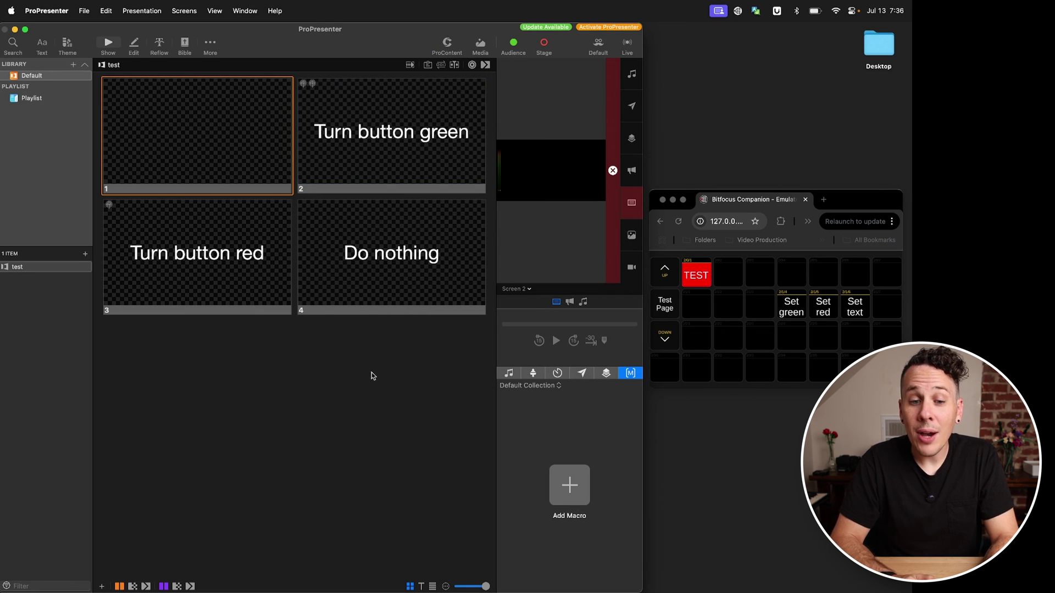
click(434, 143)
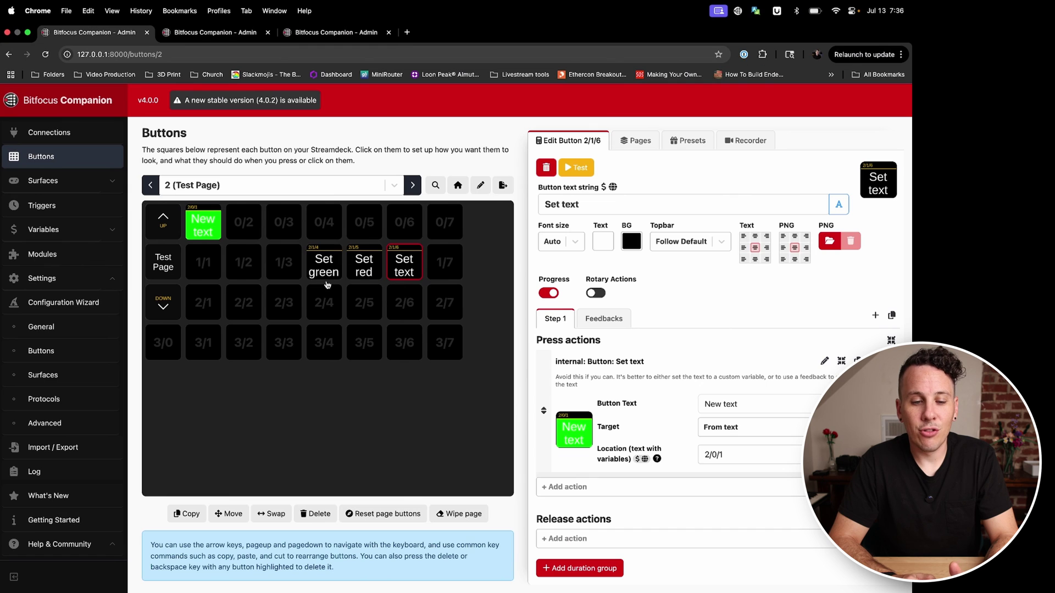
- Inspect the Set green button's action, add a ProPresenter macro named Red macro, then return to Companion
click(329, 275)
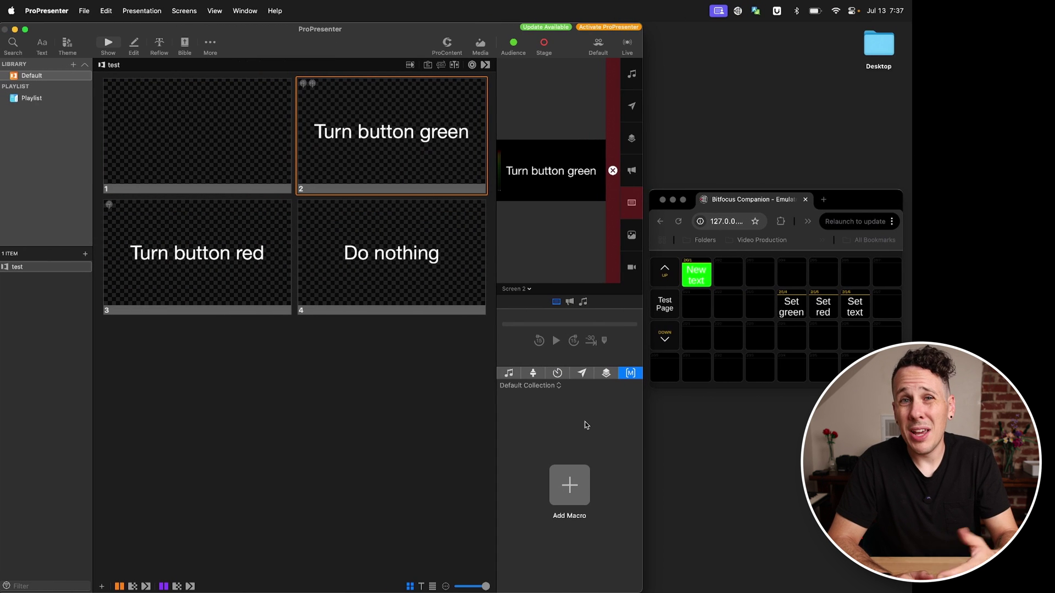
click(570, 485)
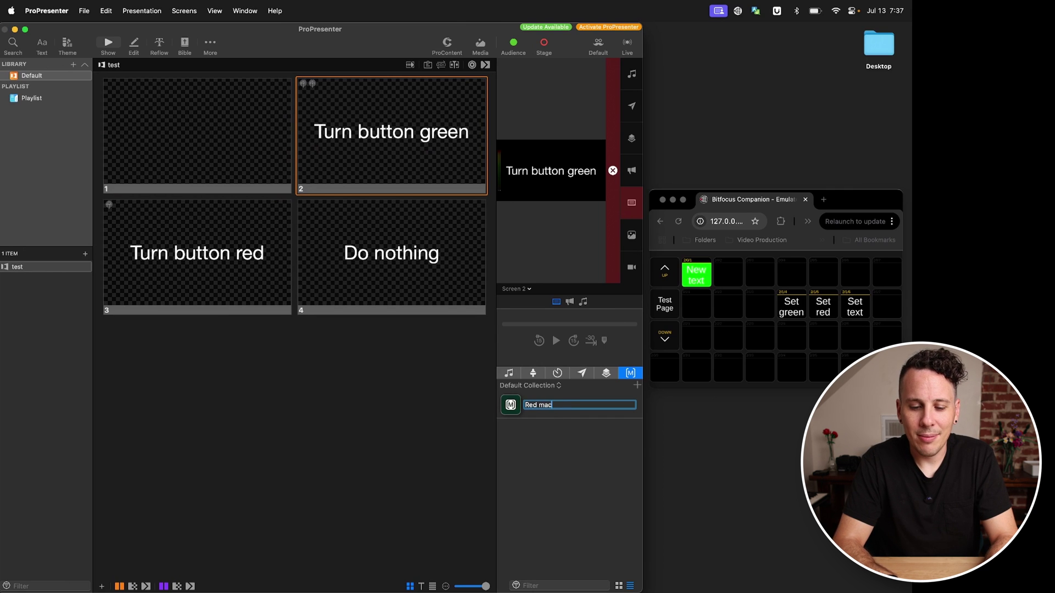
key(Return)
key(ctrl+Right)
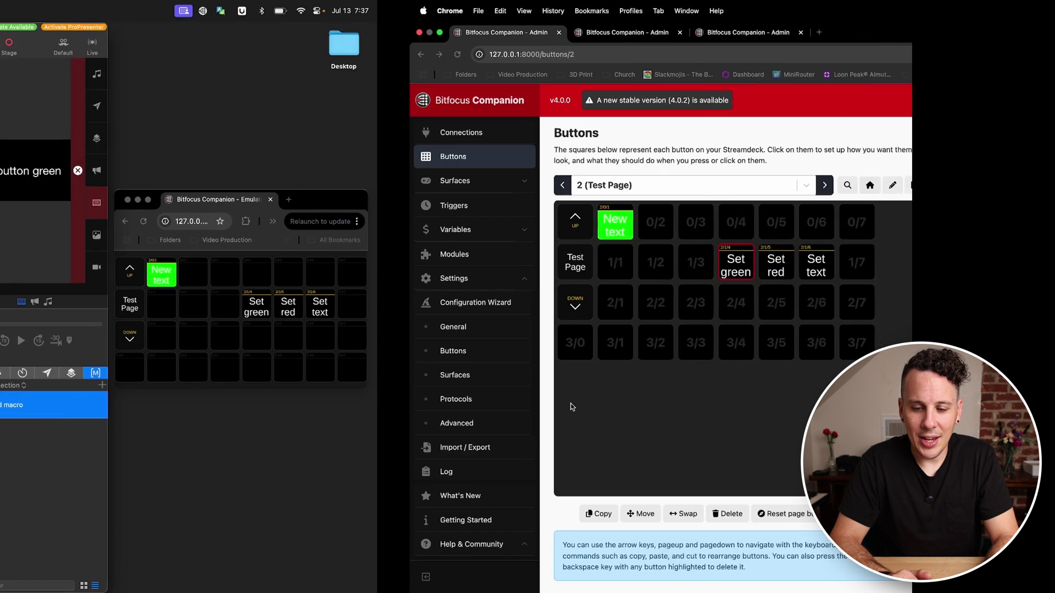
- Create a button in slot 2/1/7 with a Set text action targeting location 2/0/1
click(446, 263)
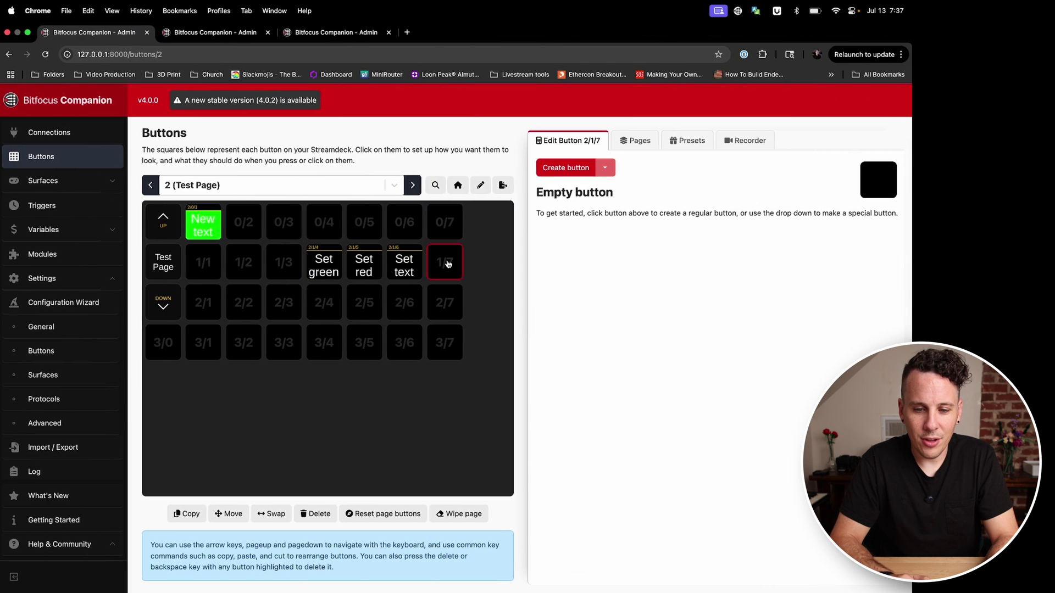
click(566, 167)
click(605, 360)
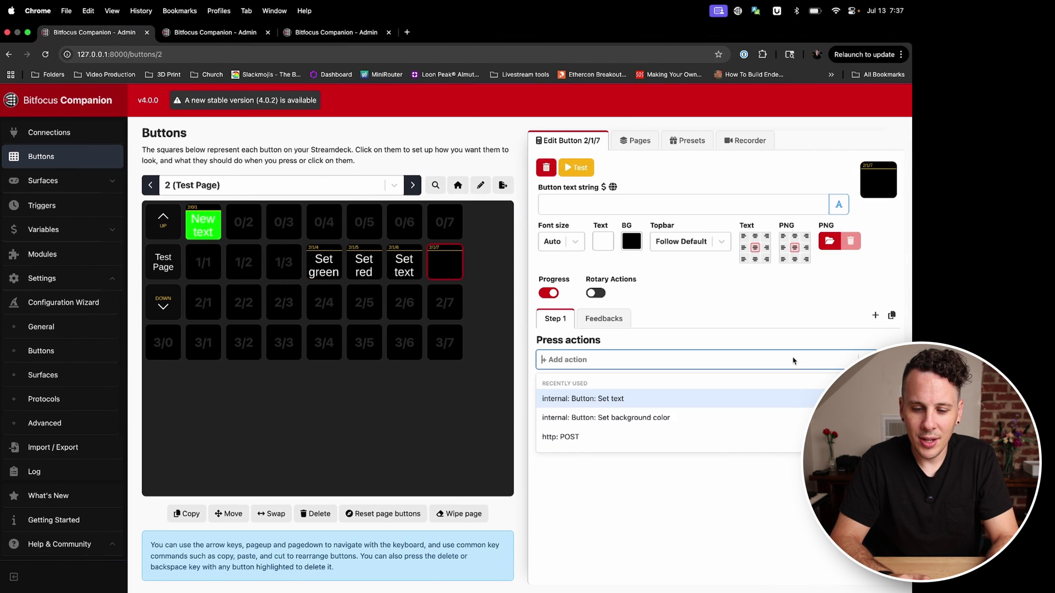
click(619, 404)
click(745, 432)
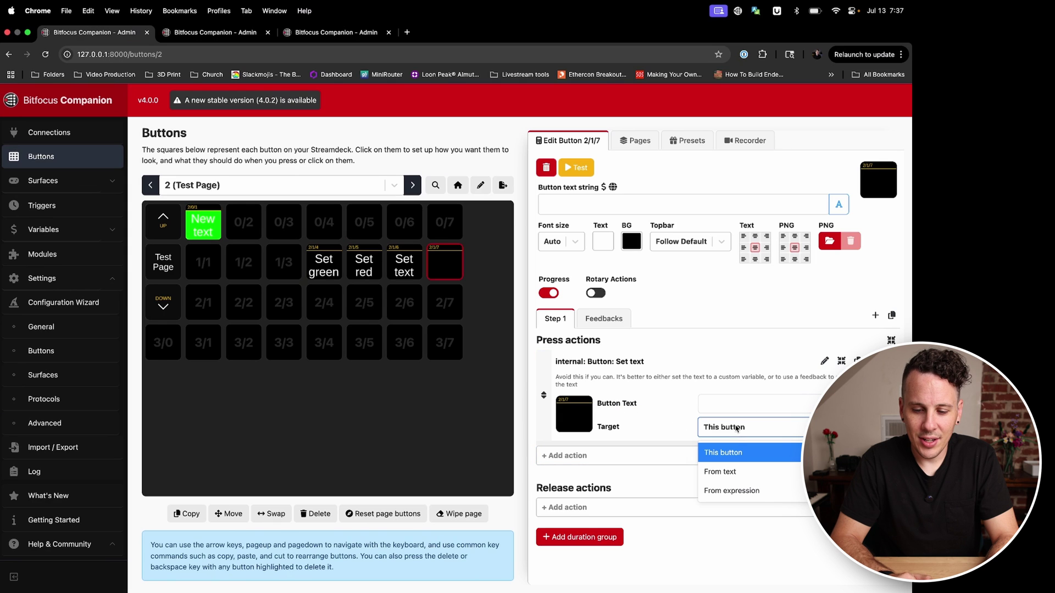
click(720, 471)
click(745, 455)
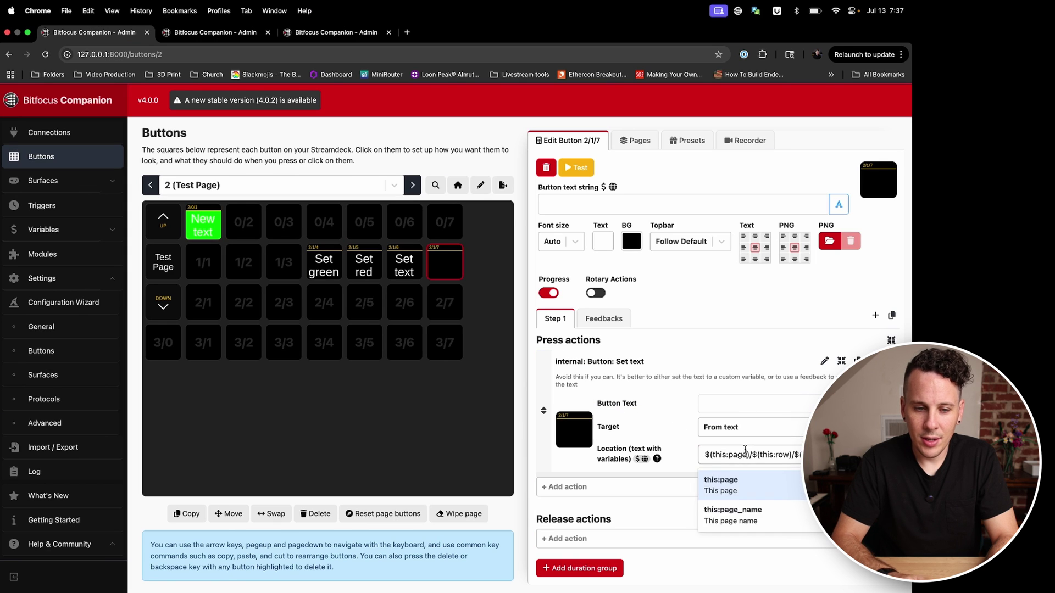
triple_click(745, 455)
text(2/0/1)
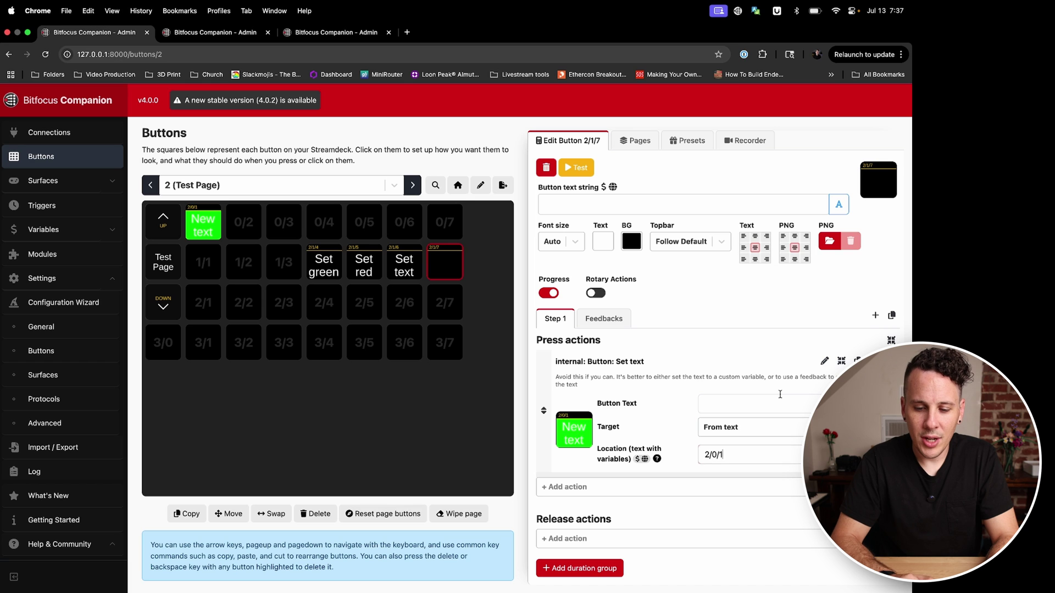
- Make the action set 'Red text', label the button 'Set red text', and return to ProPresenter
click(769, 404)
text(Red text)
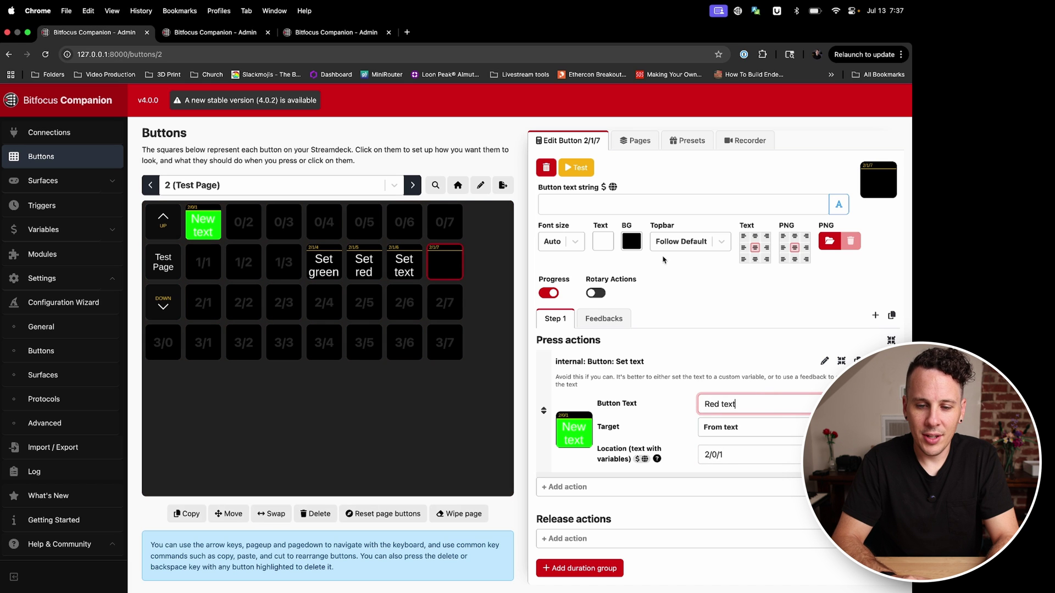
text(Set red text)
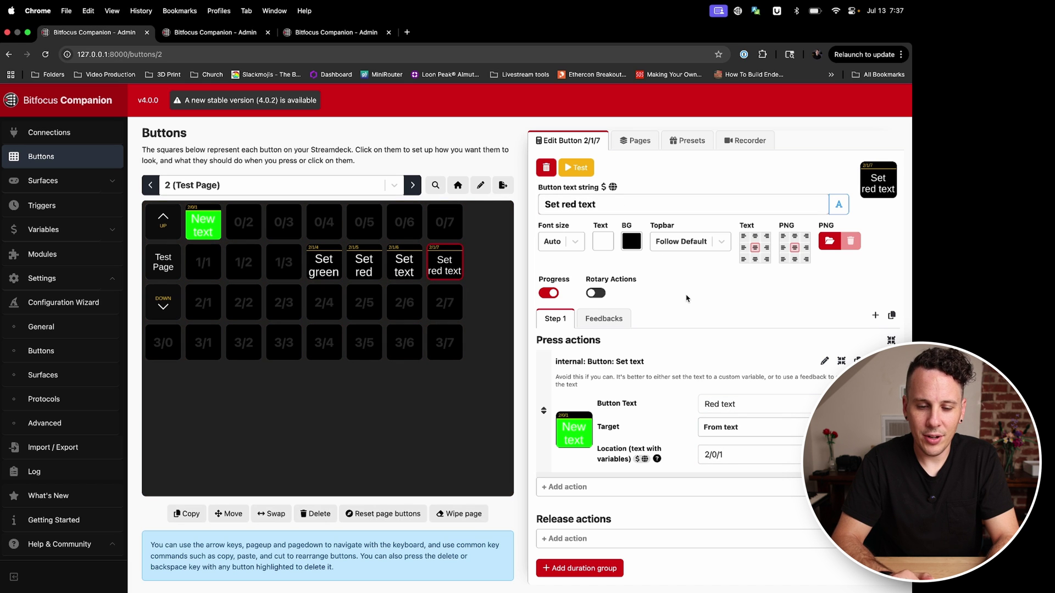
key(ctrl+Left)
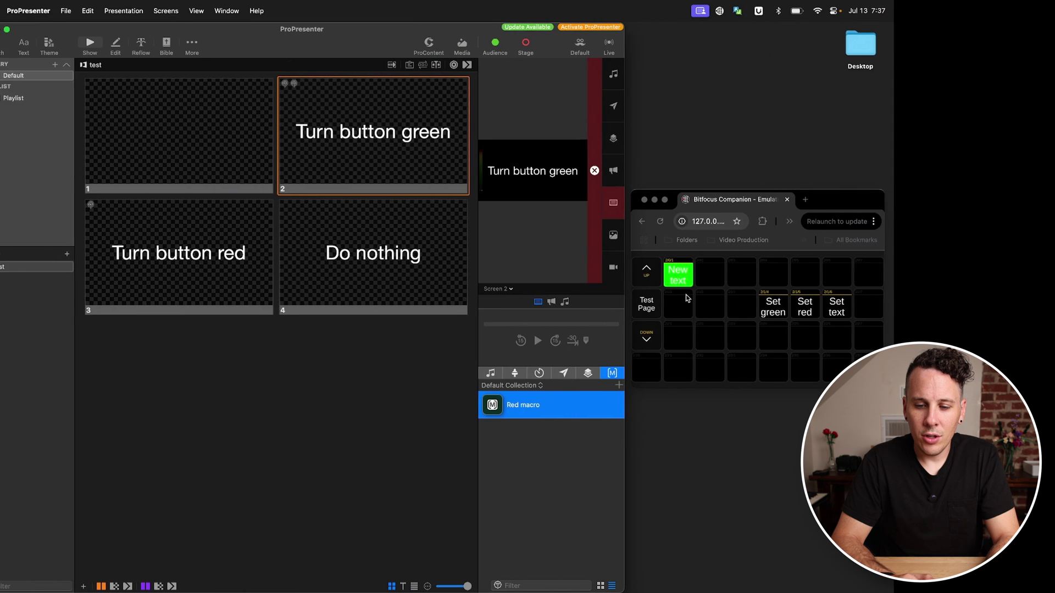
- Add a Companion RossTalk custom control 2/1/5 action to the Red macro
right_click(554, 407)
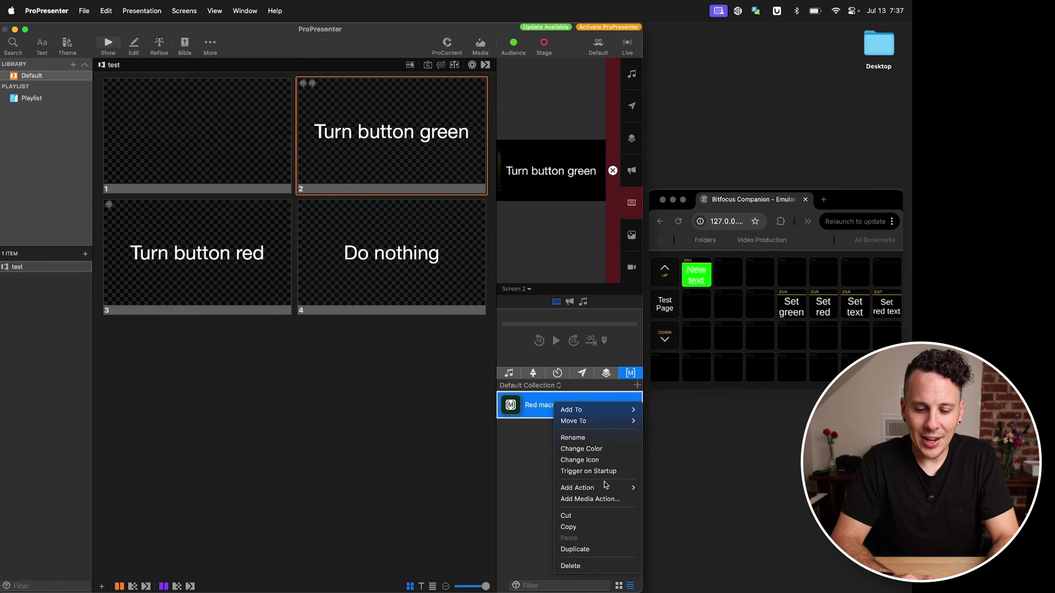
mouse_move(607, 487)
mouse_move(709, 517)
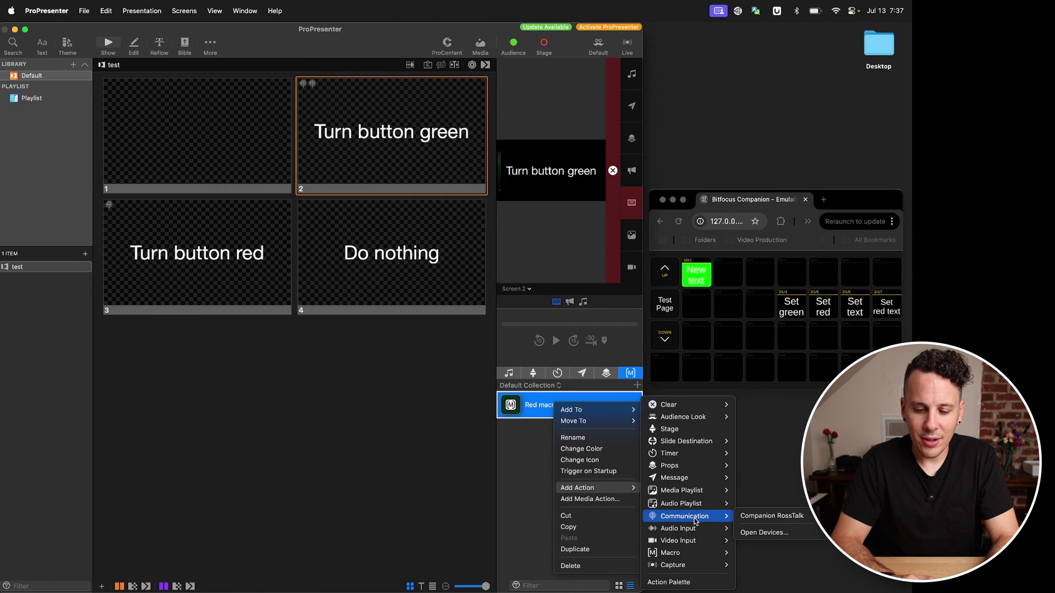
click(772, 516)
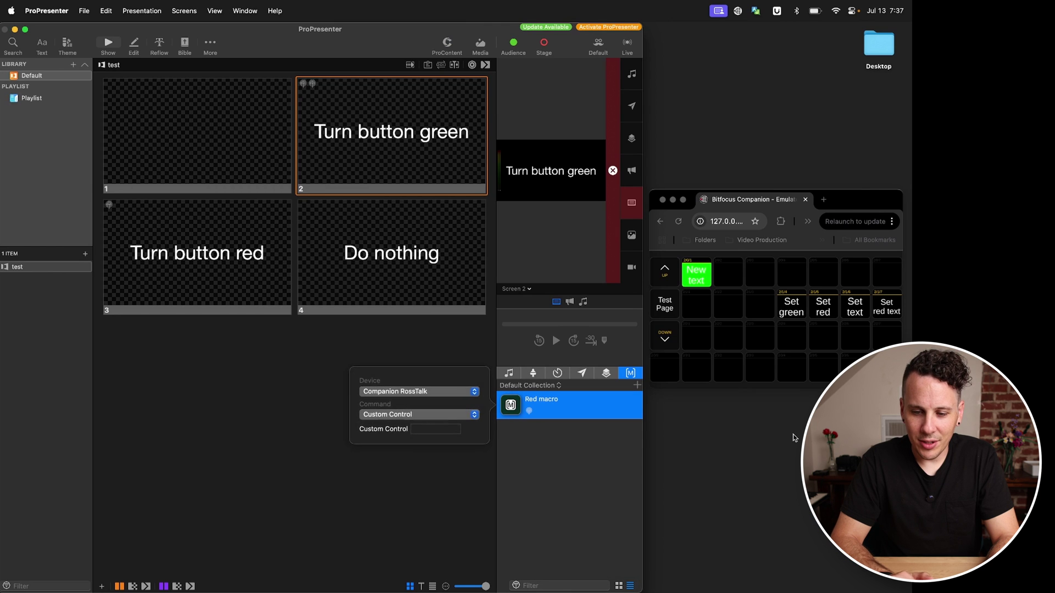
click(428, 430)
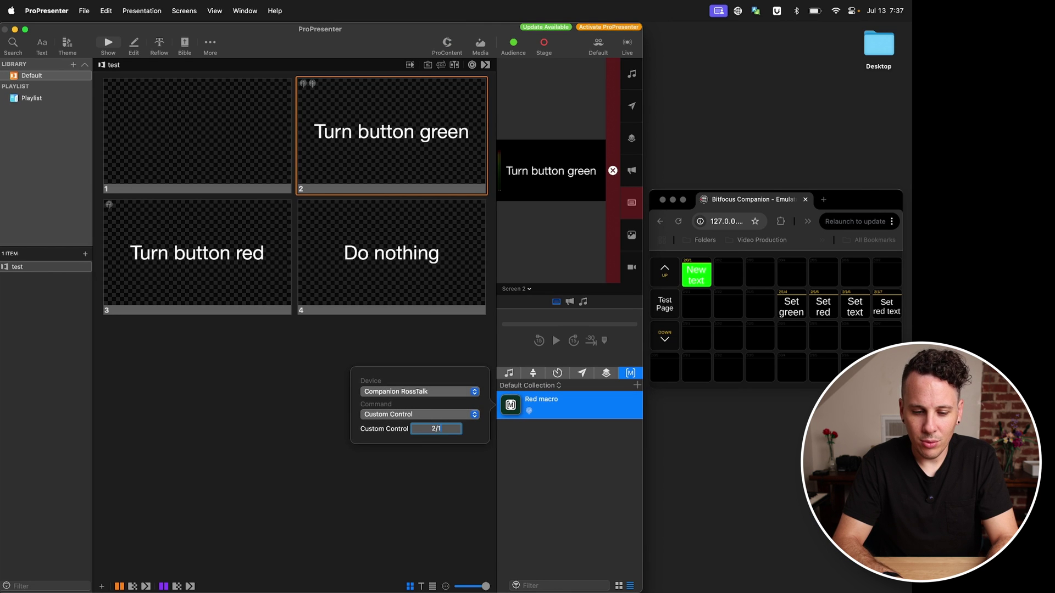
text(2/1/5)
key(Return)
click(523, 444)
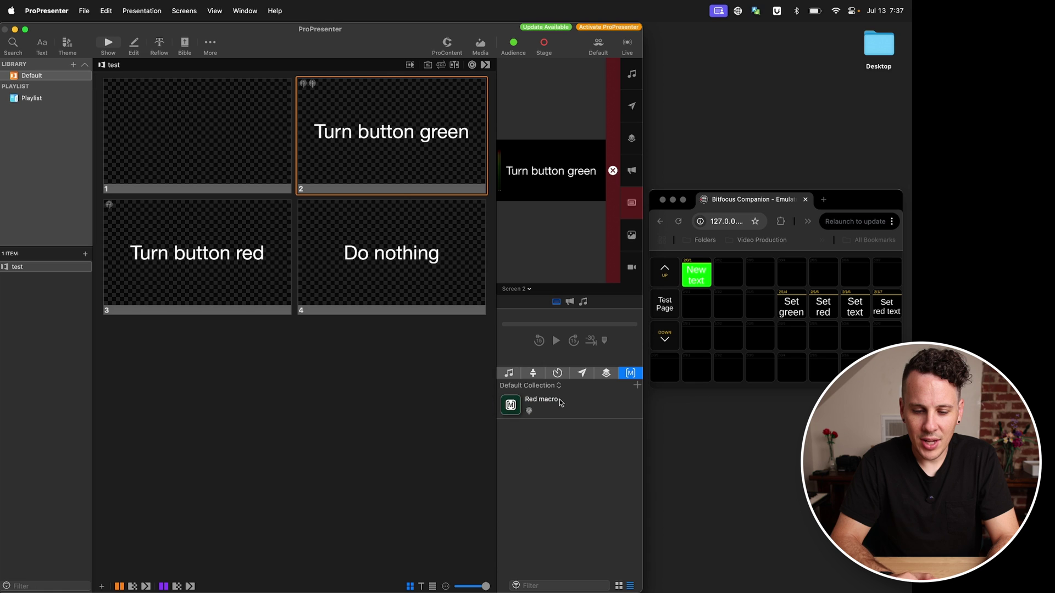
- Add a second custom control action, 2/1/7, to the Red macro
right_click(560, 401)
mouse_move(629, 476)
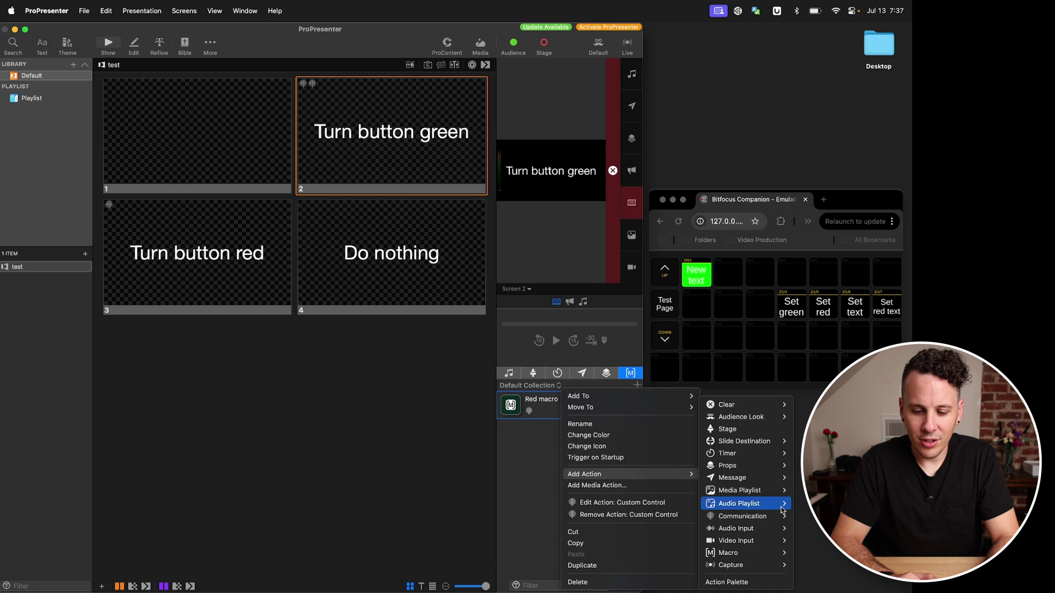
mouse_move(739, 517)
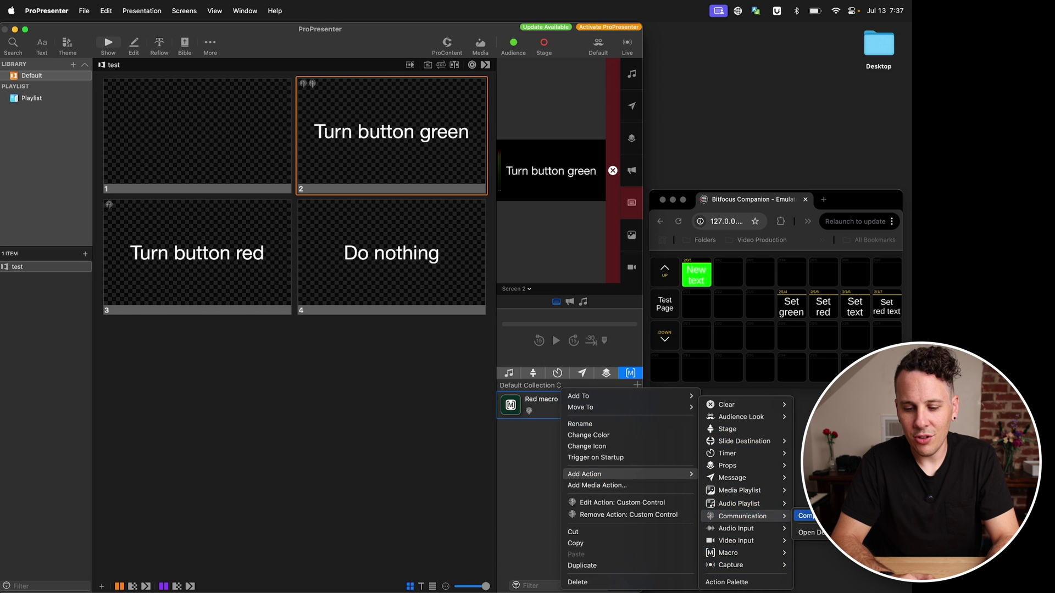
mouse_move(807, 516)
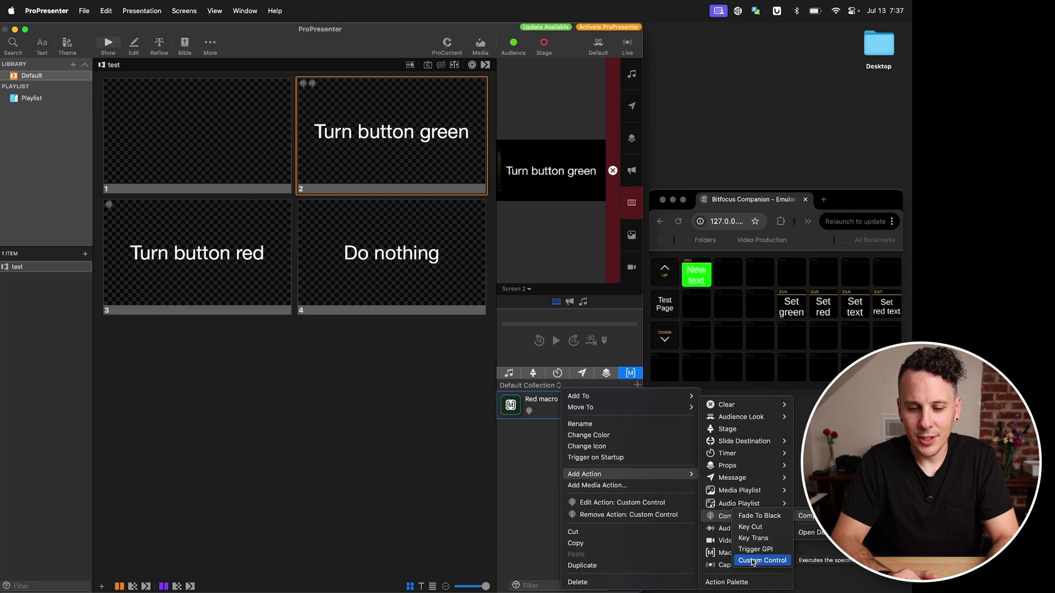
click(752, 561)
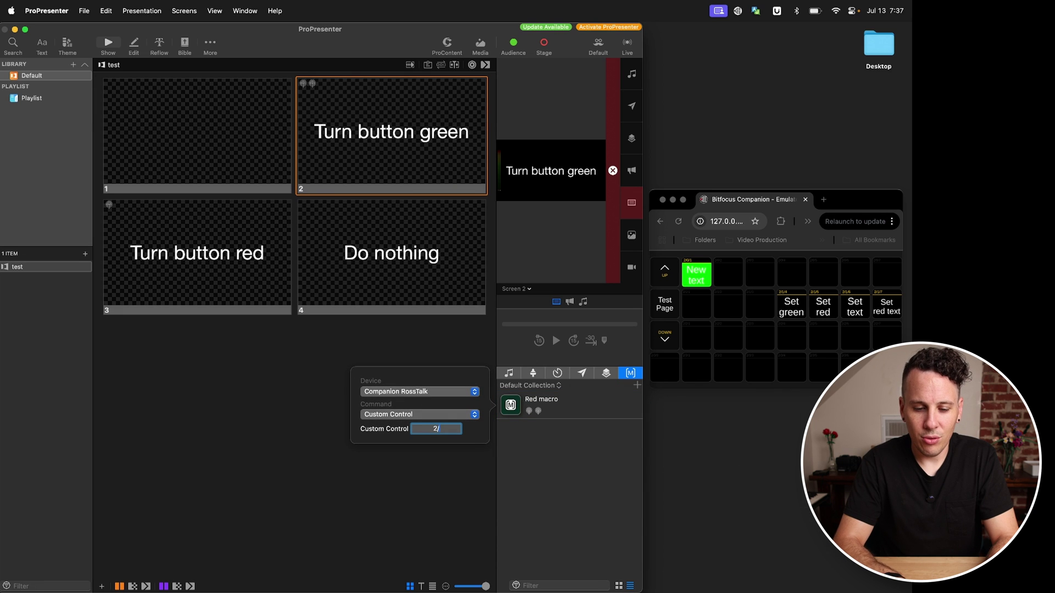
text(2/1/7)
click(527, 476)
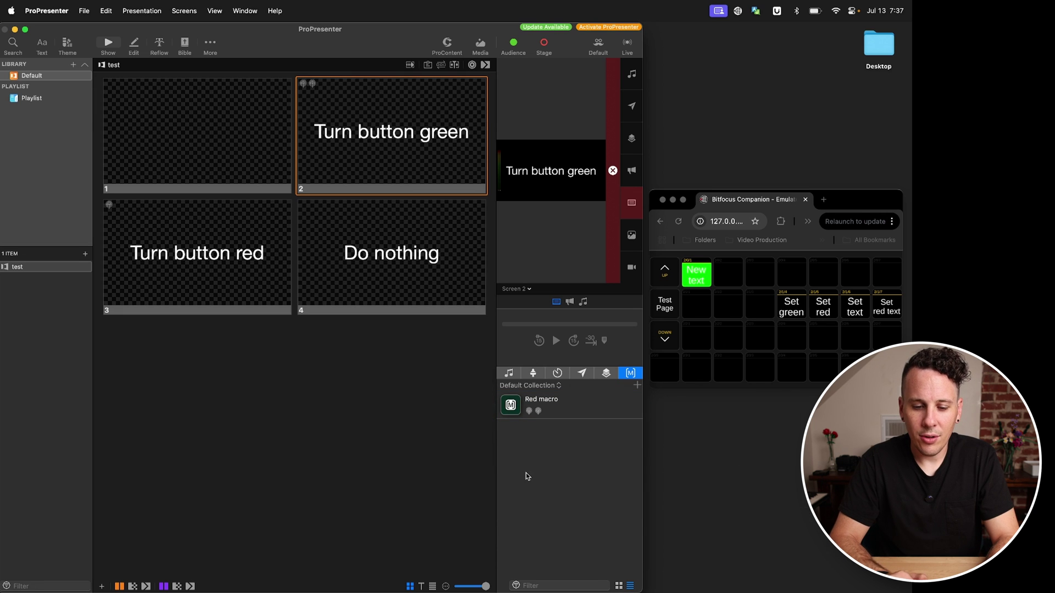
- Remove the Custom Control action from the Turn button red slide
right_click(133, 233)
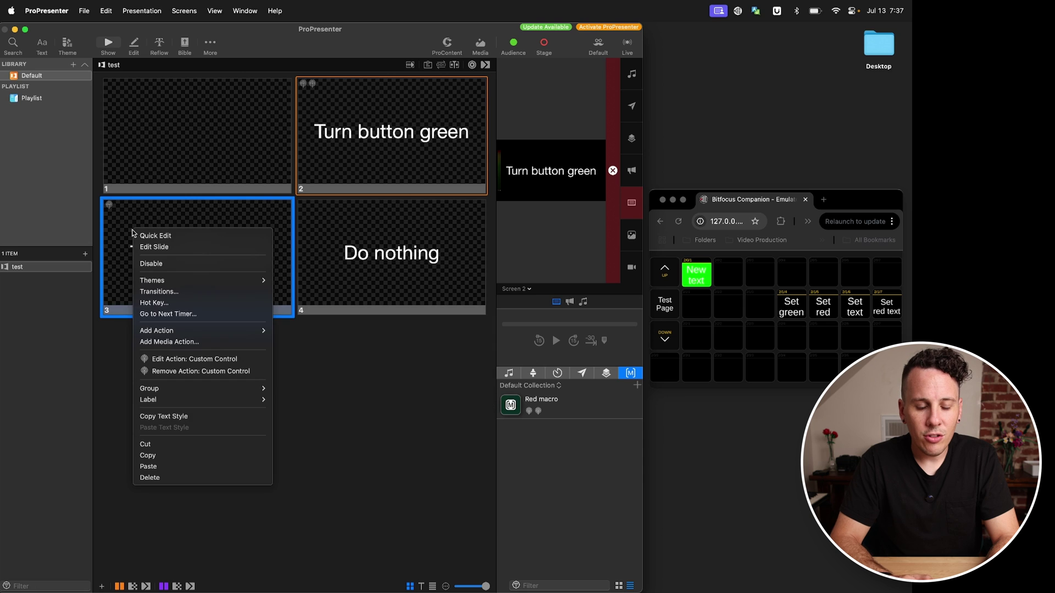
click(348, 421)
right_click(210, 260)
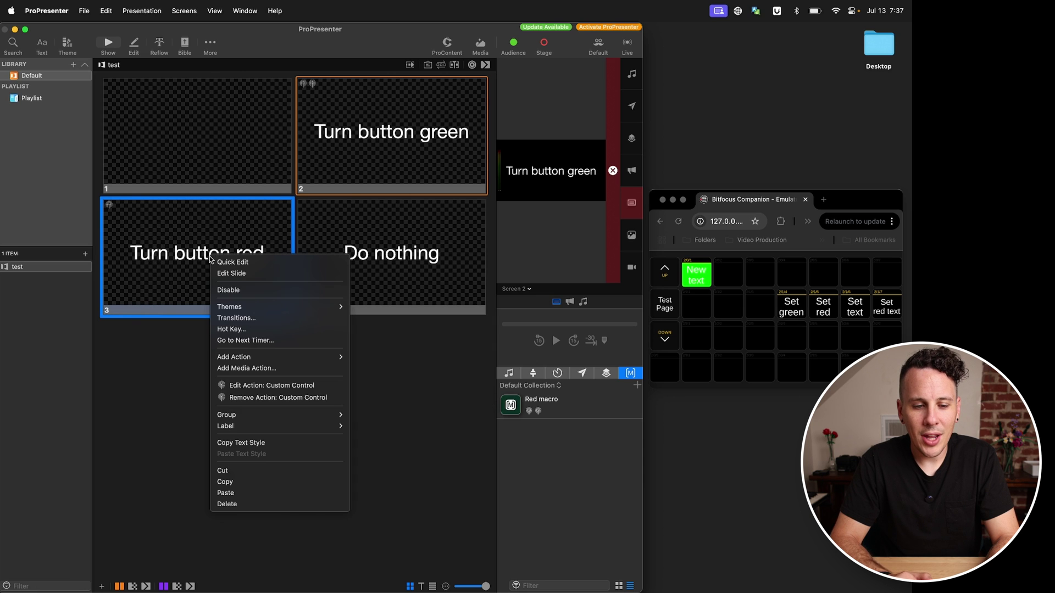
click(312, 397)
- Attach the Red macro from the Default Collection to the Turn button red slide
right_click(195, 273)
mouse_move(271, 376)
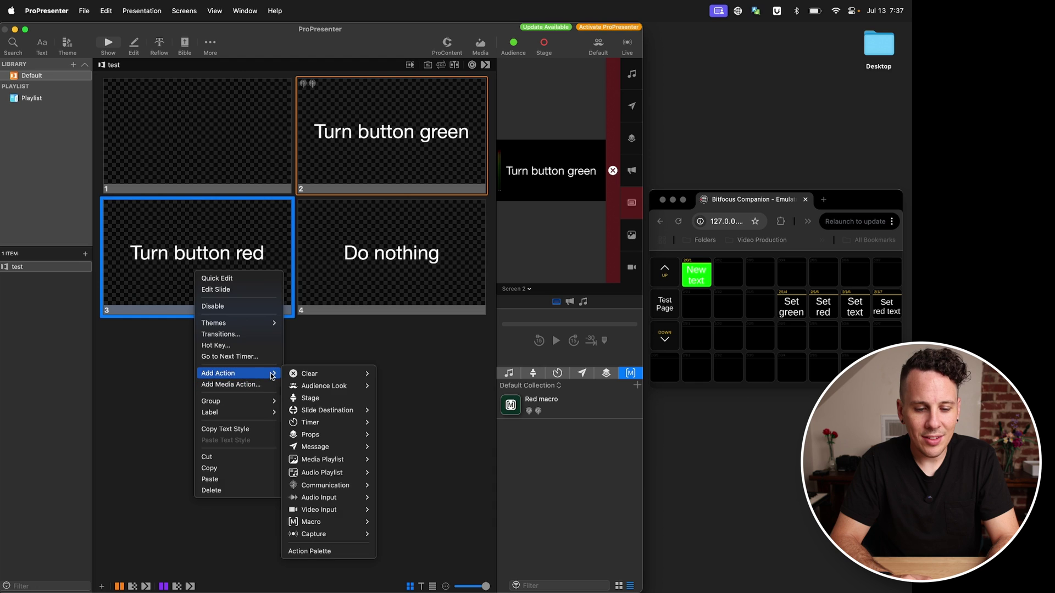
mouse_move(311, 521)
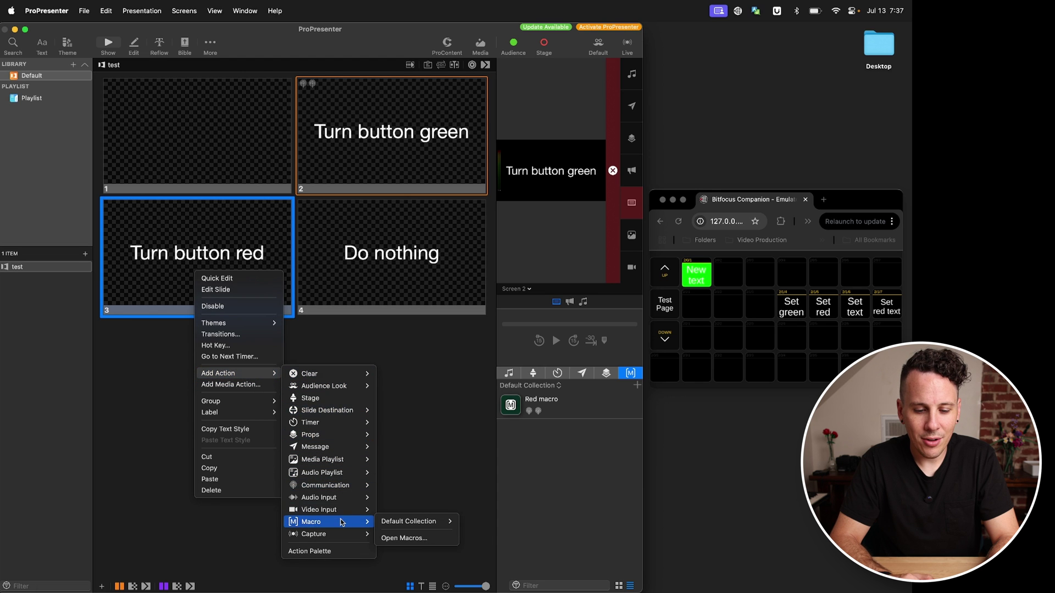
mouse_move(444, 526)
click(489, 522)
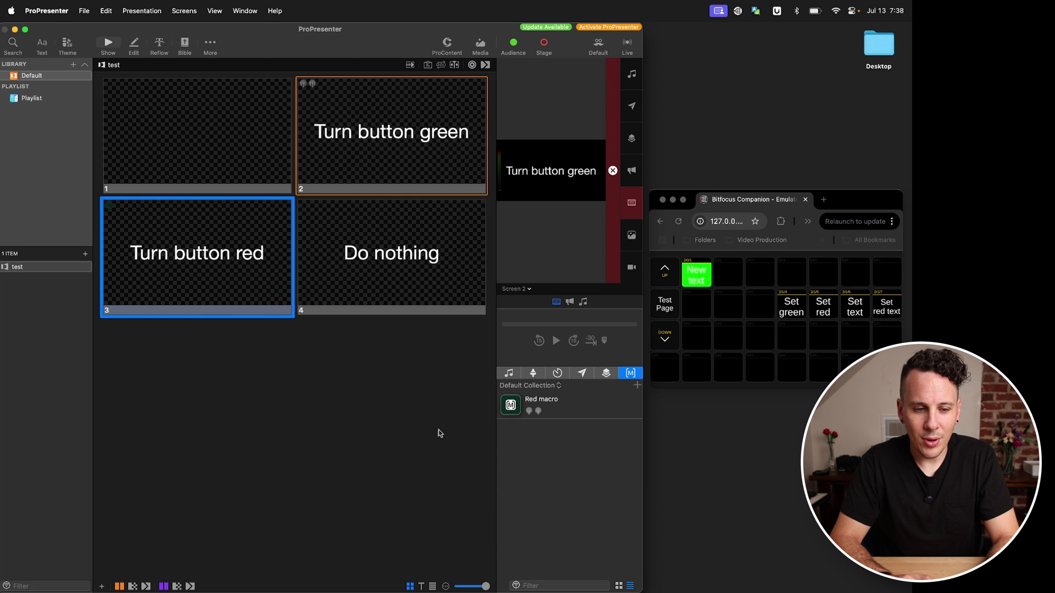
click(394, 424)
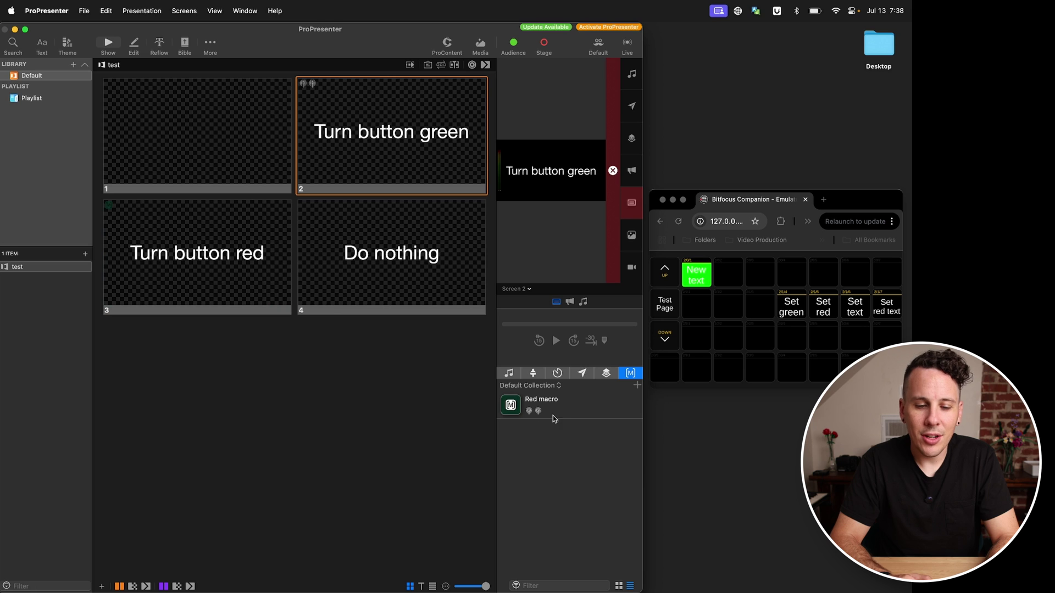
- Check the Red macro's options and close them without changes
right_click(563, 404)
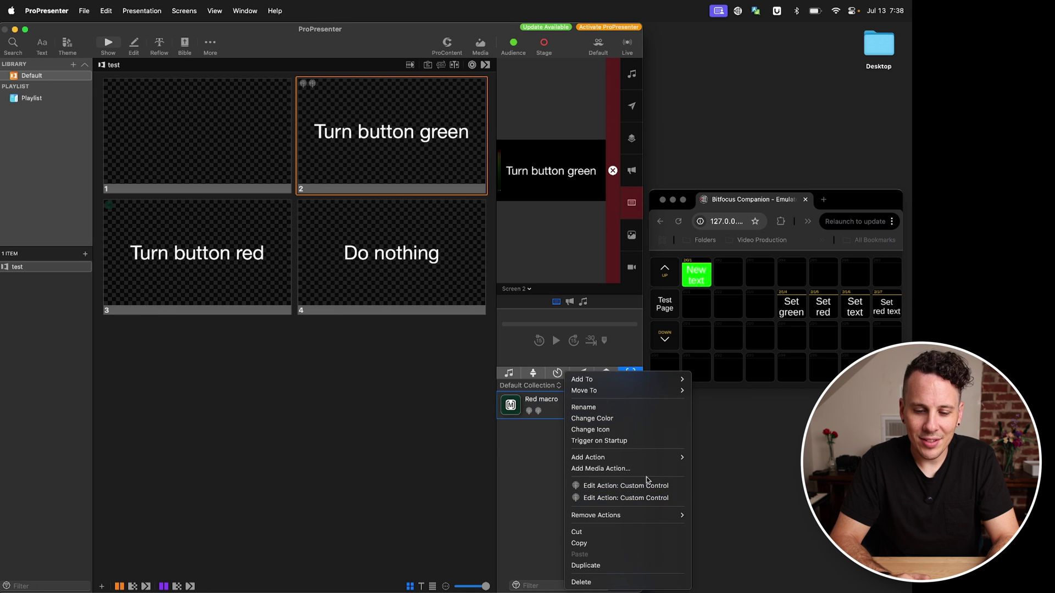
mouse_move(659, 460)
click(518, 489)
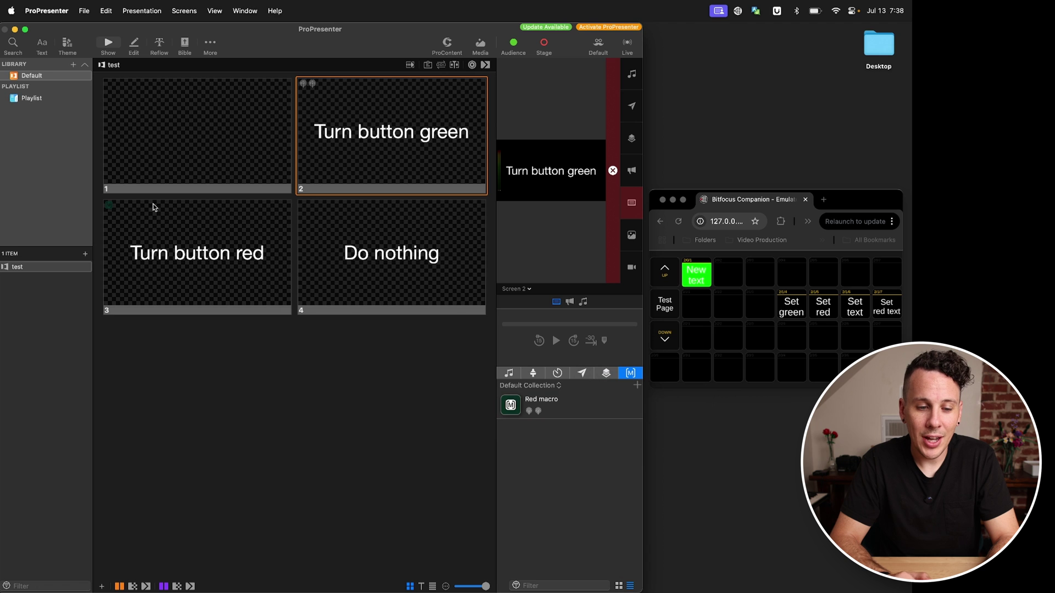
- Fire slide 3 'Turn button red' so its Red macro turns Companion's TEST button red with Red text
click(185, 235)
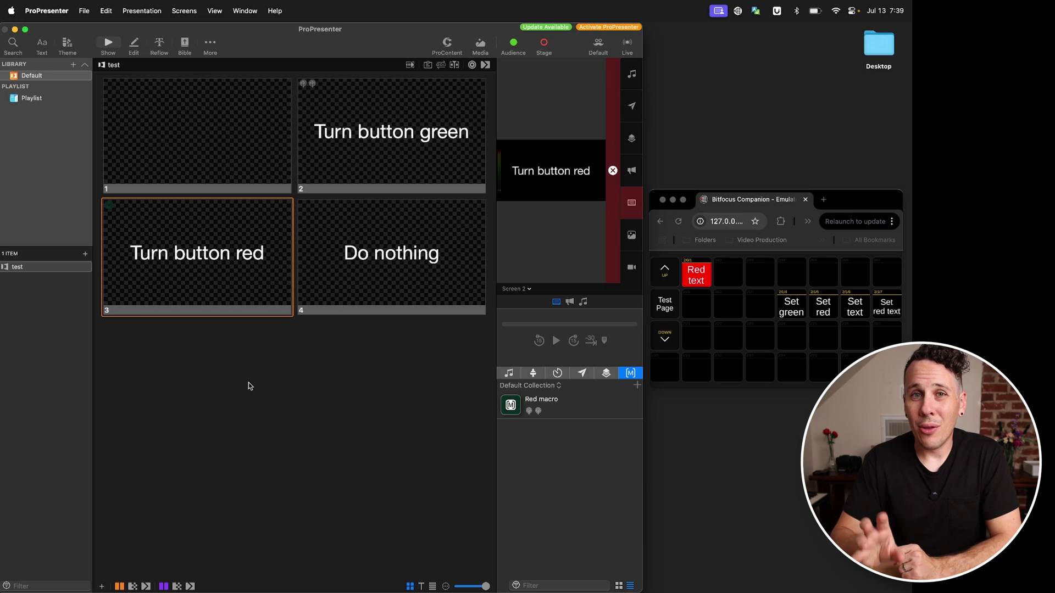
right_click(378, 153)
click(476, 279)
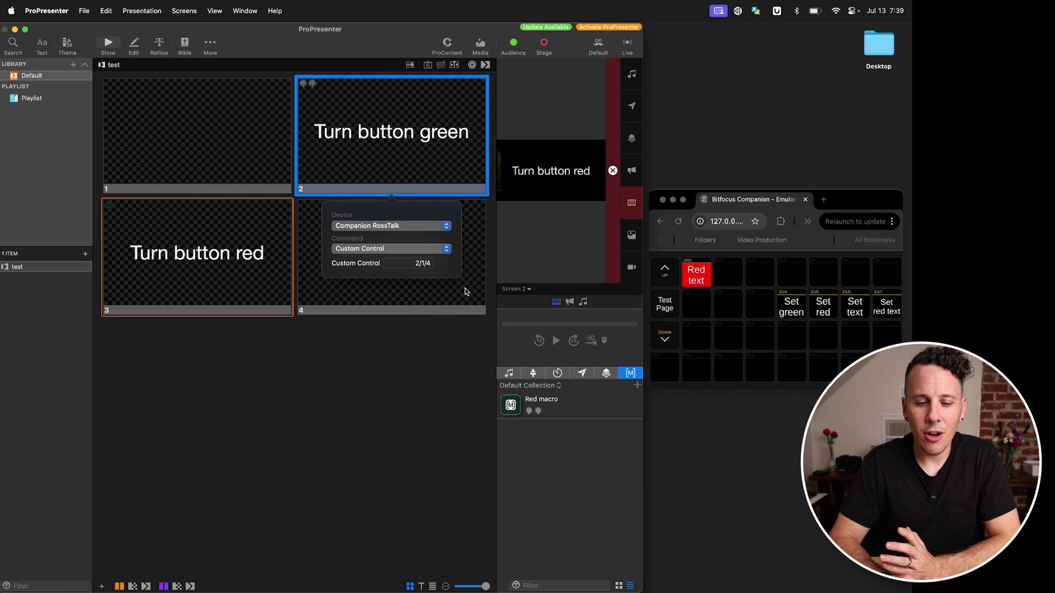
click(393, 413)
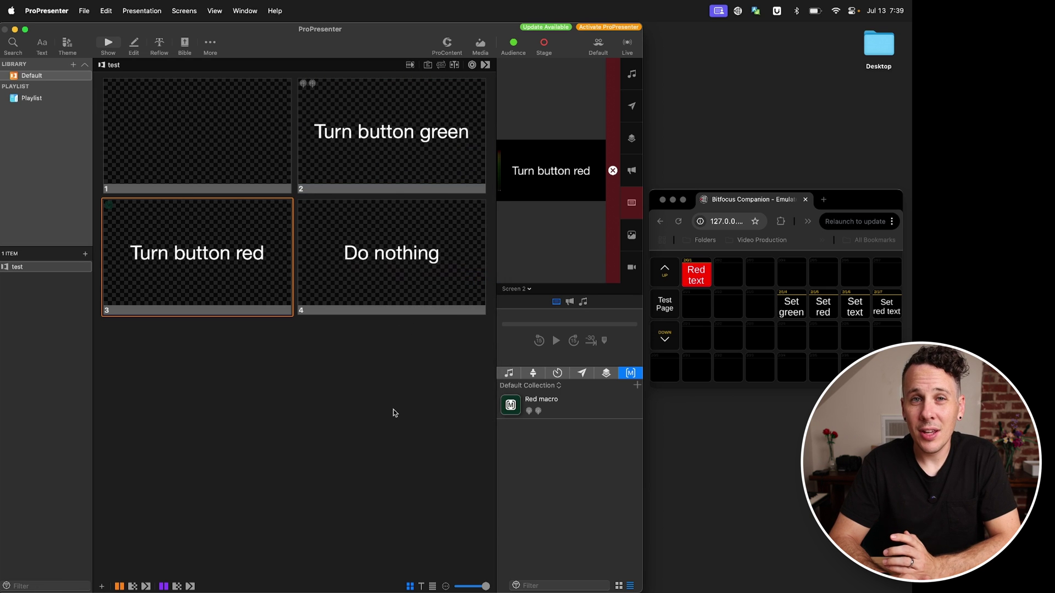